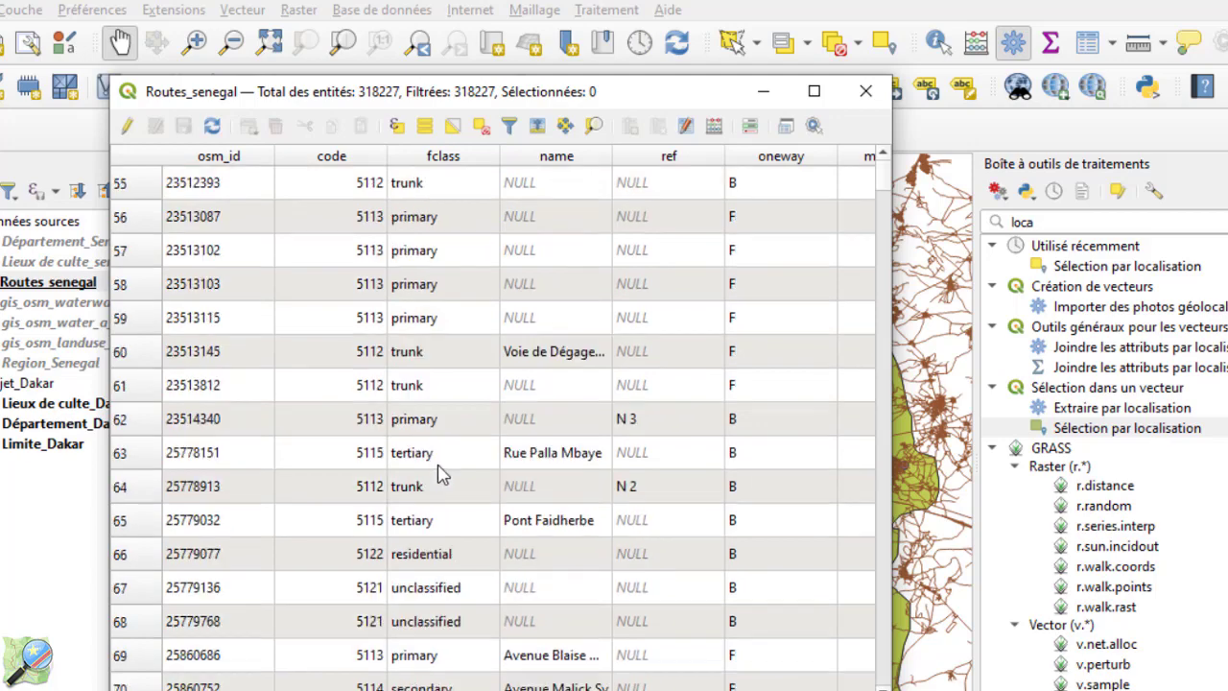
Start a select-by-expression on the Routes_senegal table with the fclass field and list all its unique values.
scroll(440, 478, down, 16)
scroll(439, 483, down, 20)
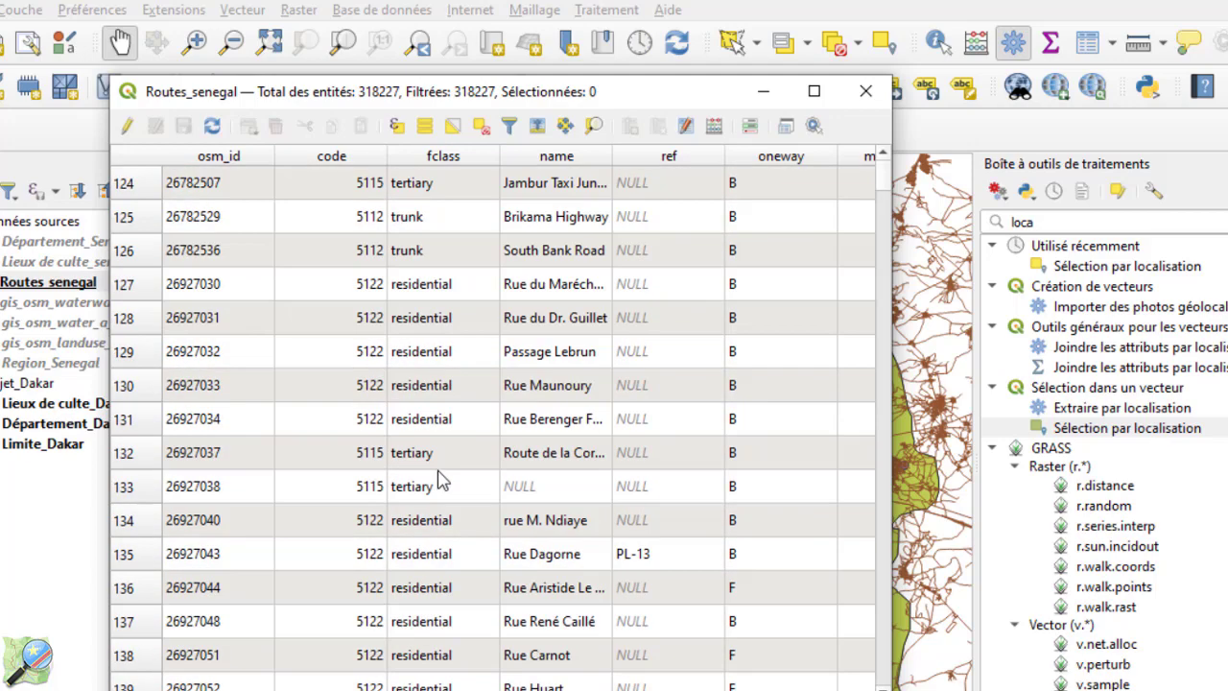
scroll(440, 486, down, 20)
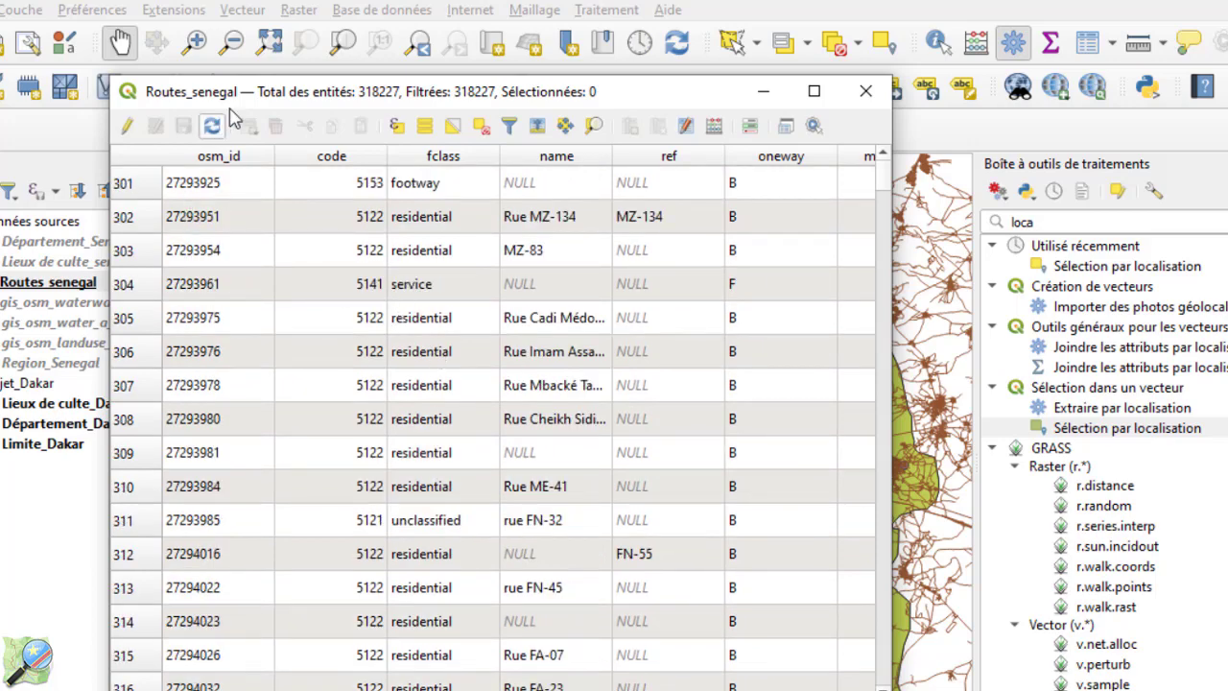
drag(275, 91, 189, 50)
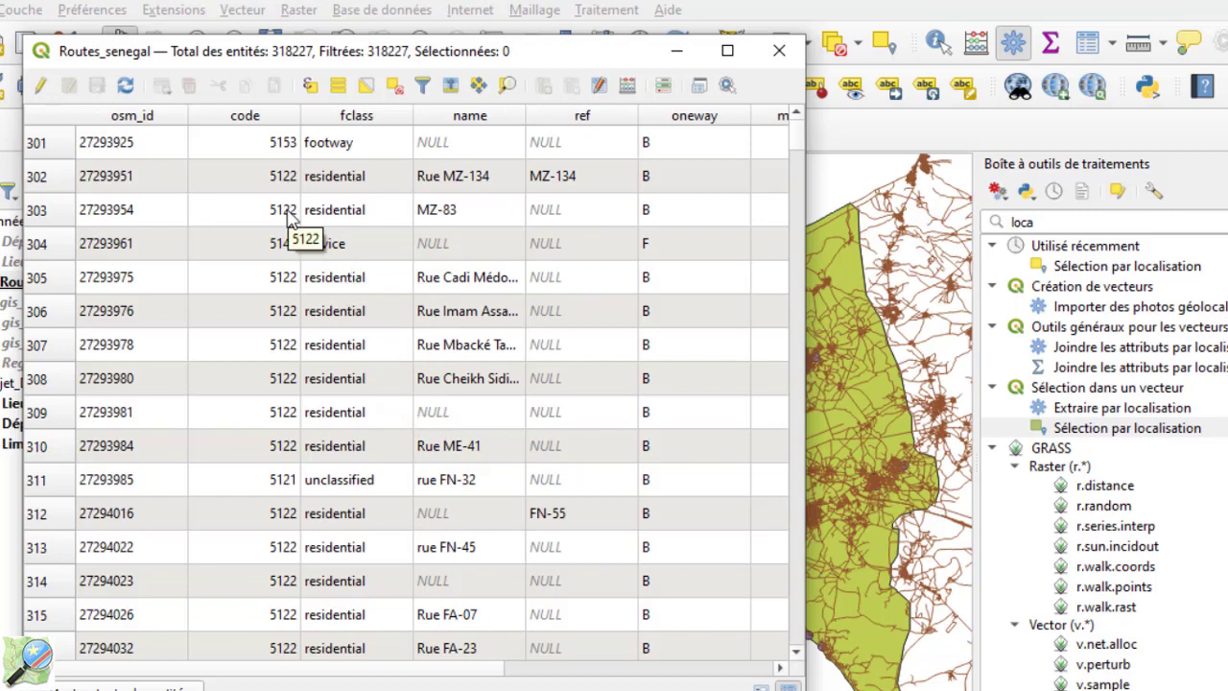
click(310, 88)
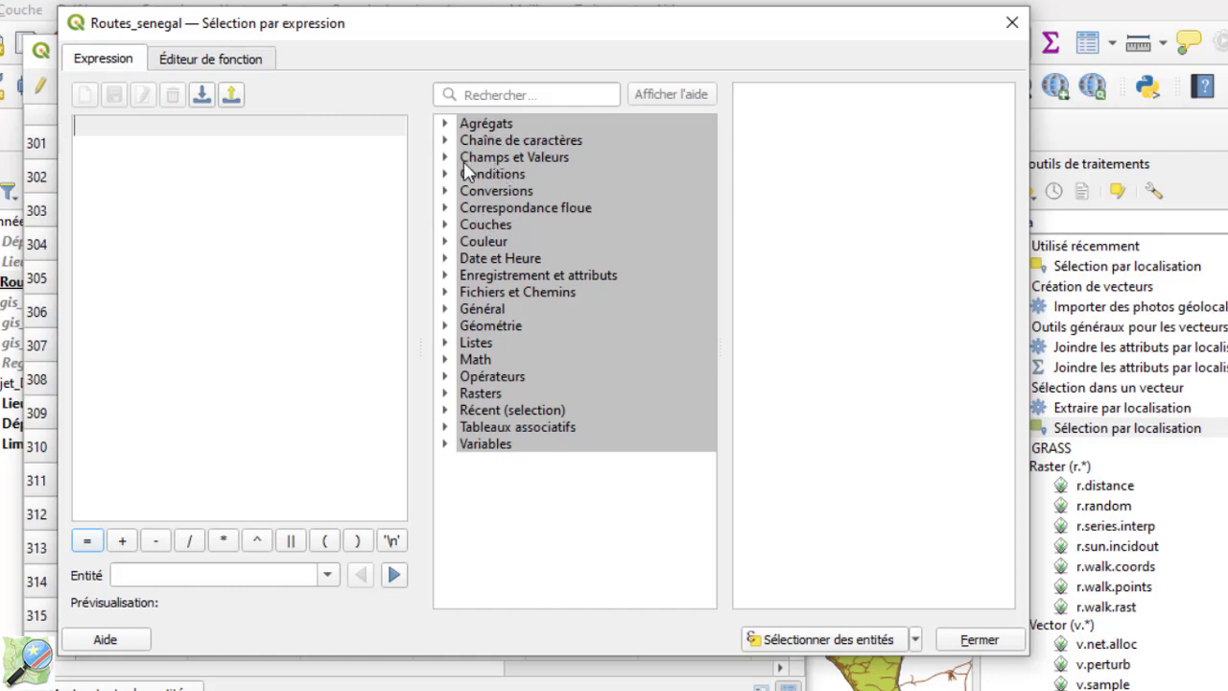
click(446, 160)
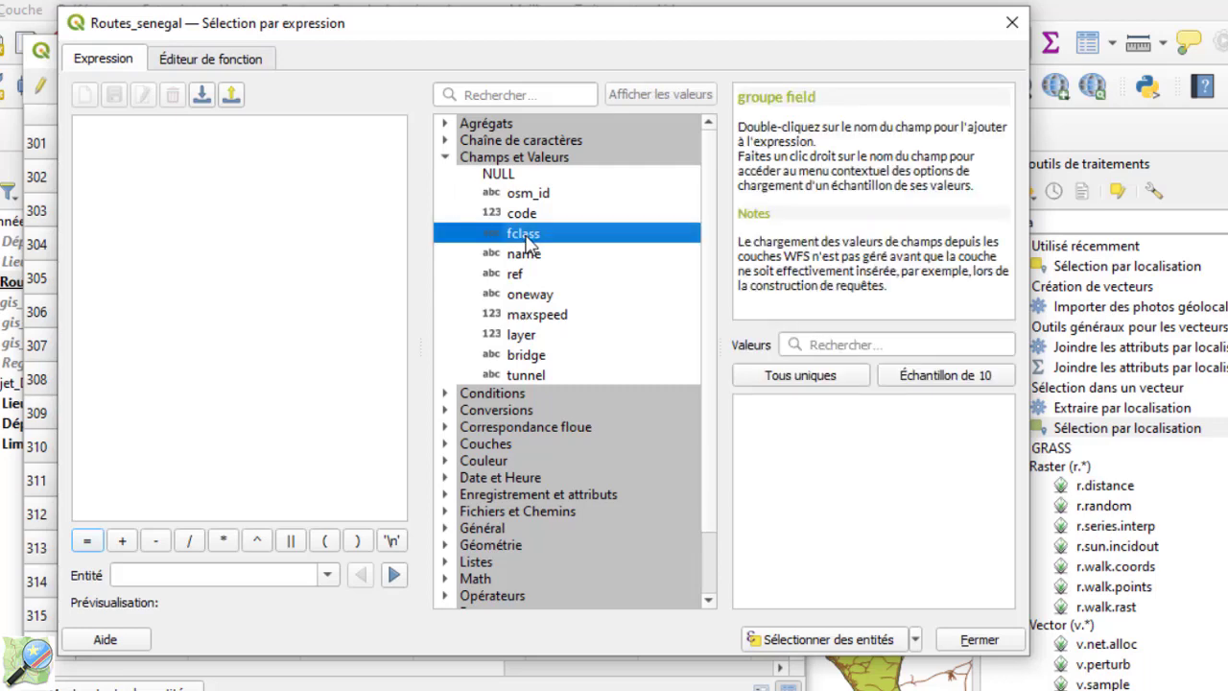
double_click(524, 234)
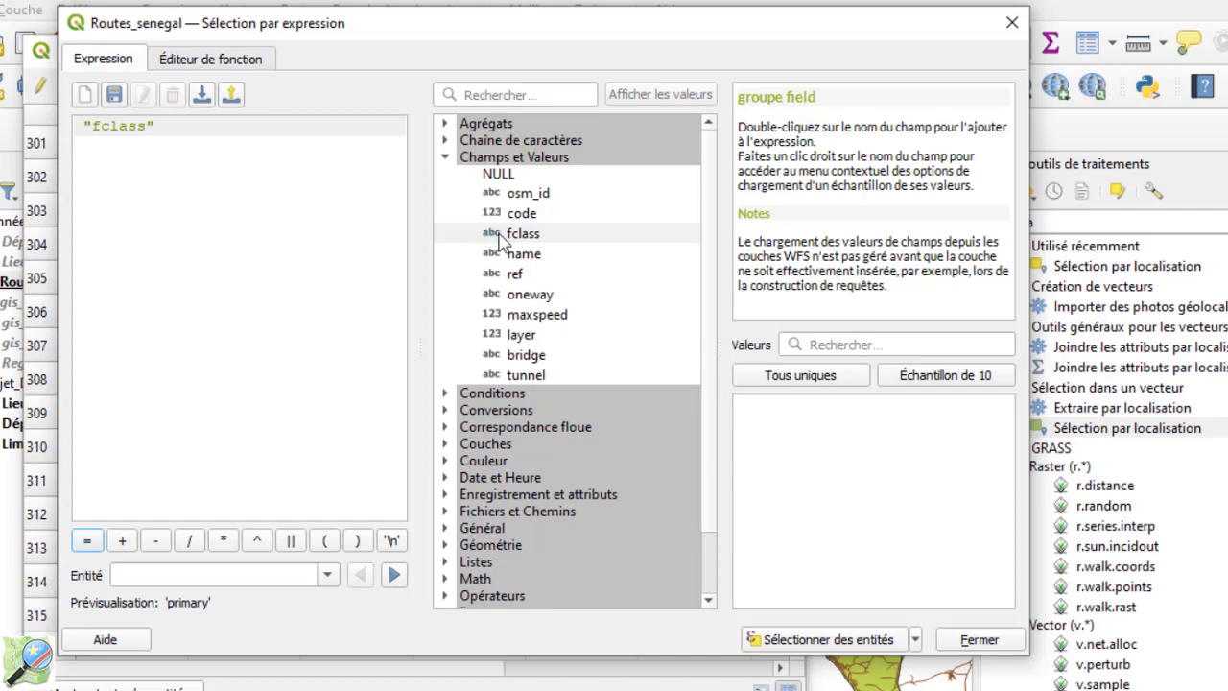
click(801, 376)
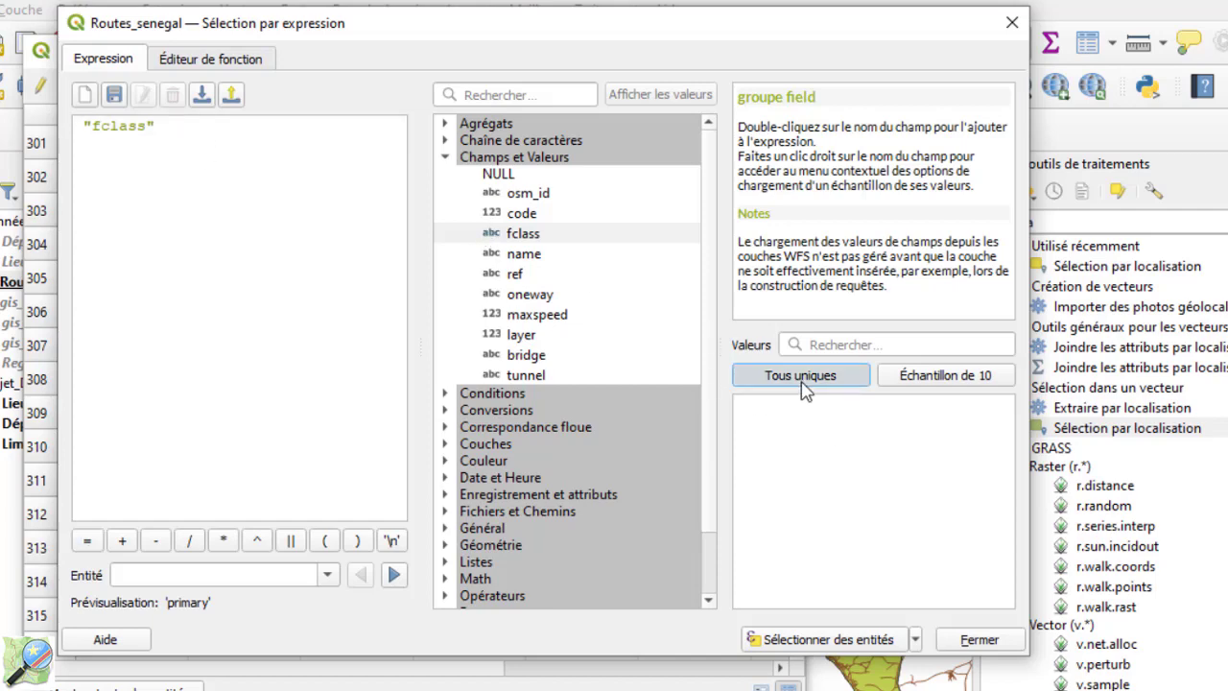
scroll(789, 484, down, 4)
scroll(788, 484, down, 1)
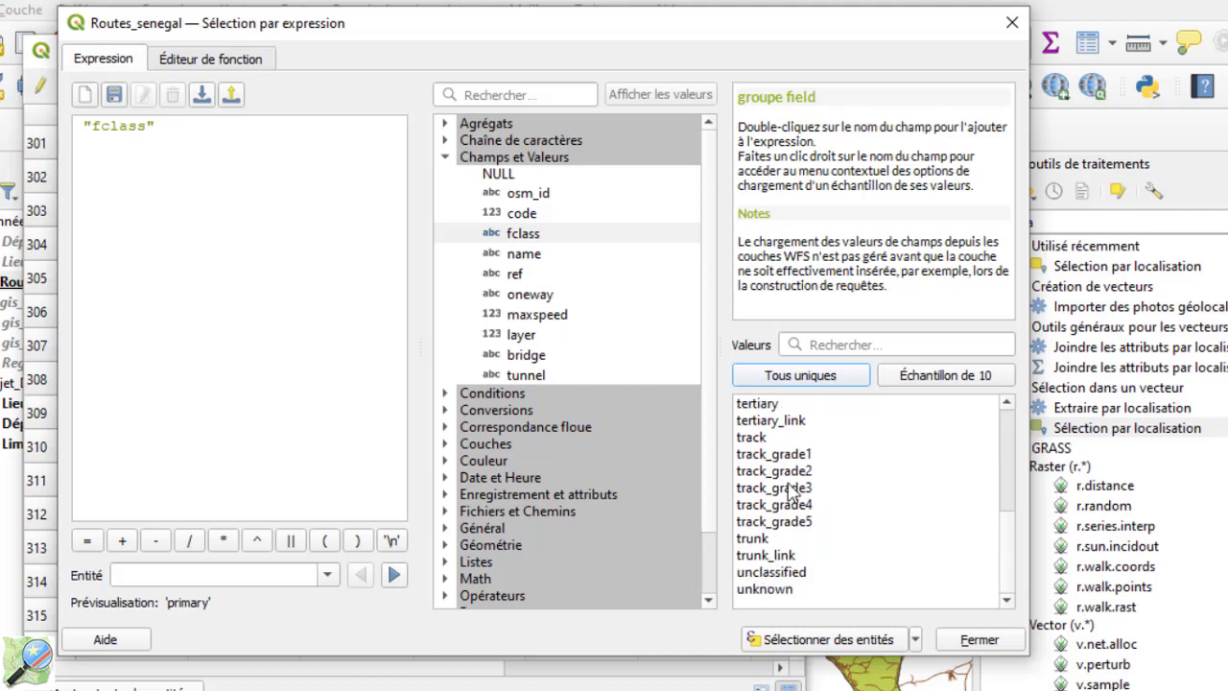
scroll(791, 484, up, 5)
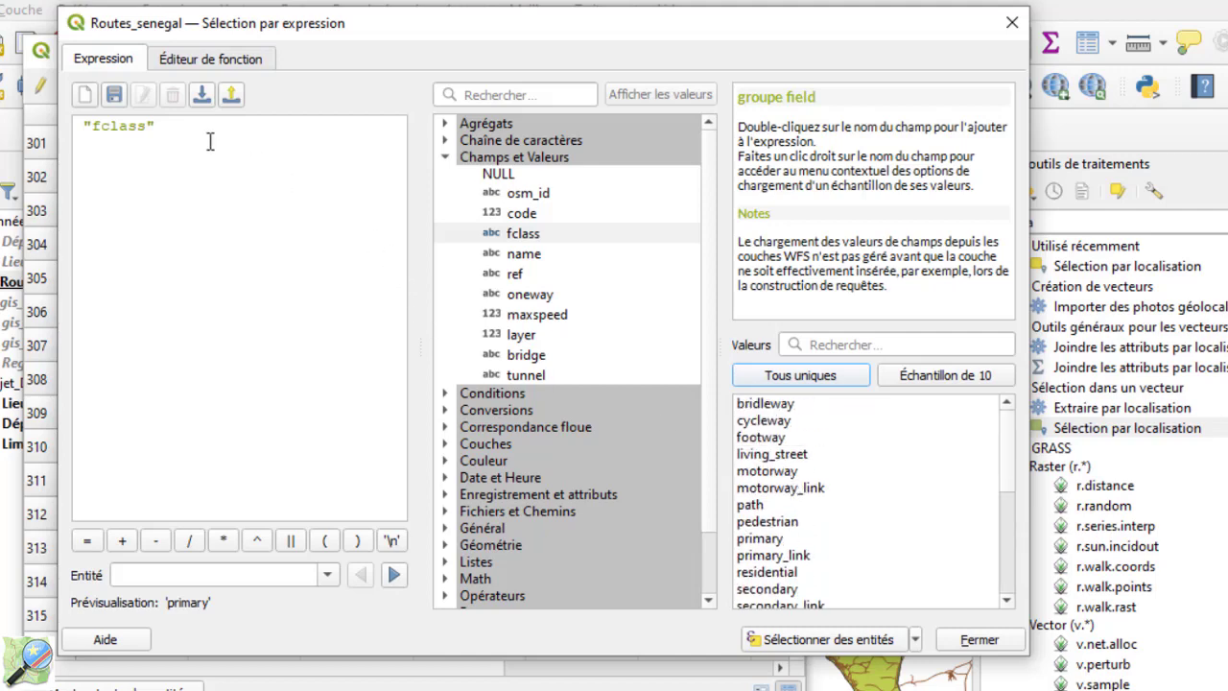
Complete the expression as "fclass" = 'primary' and select the matching roads, leaving the expression dialog.
click(178, 128)
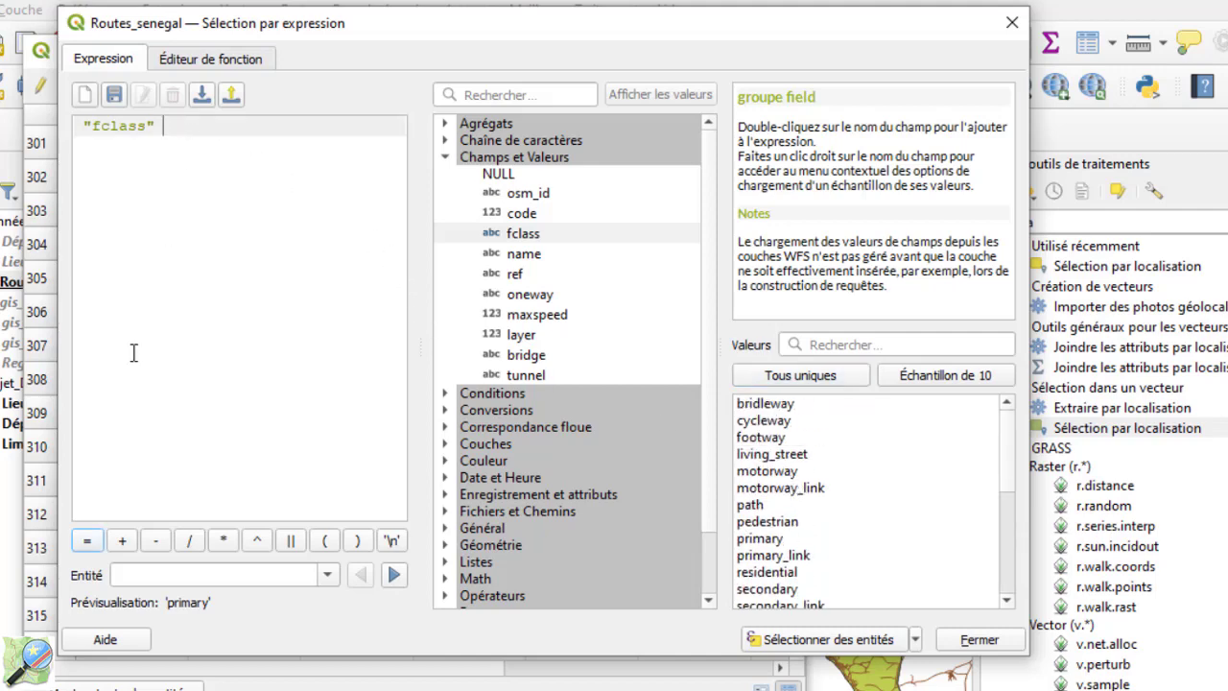
click(88, 542)
scroll(765, 476, down, 1)
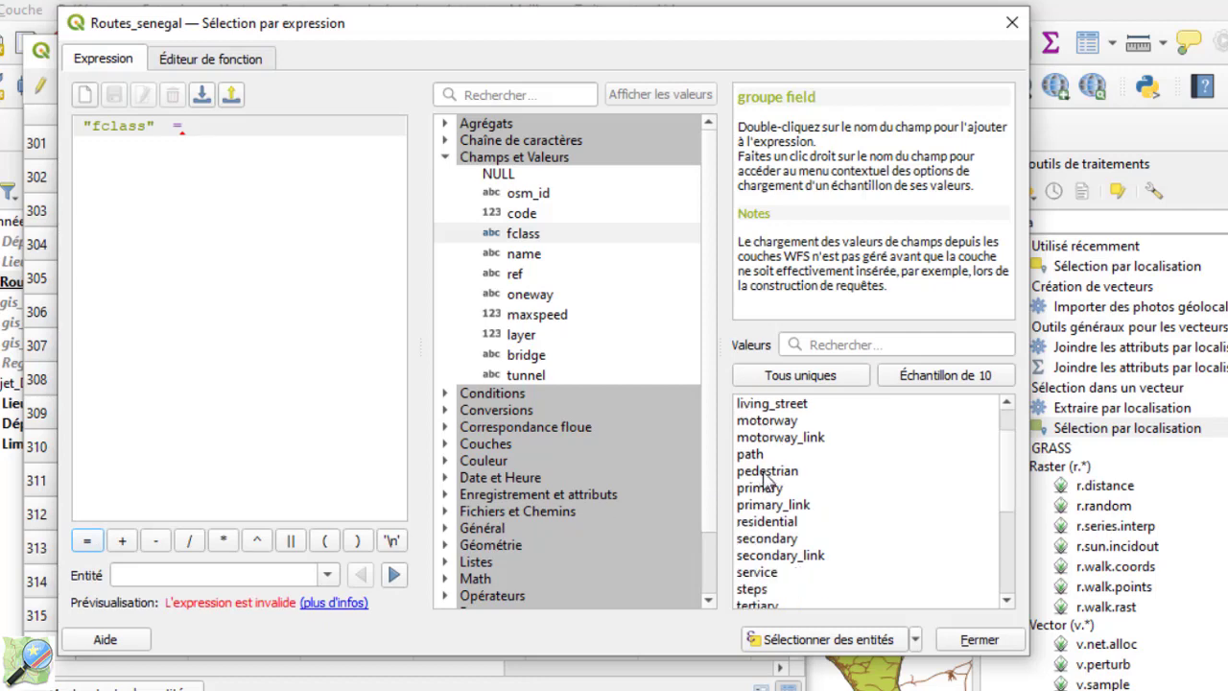
double_click(765, 491)
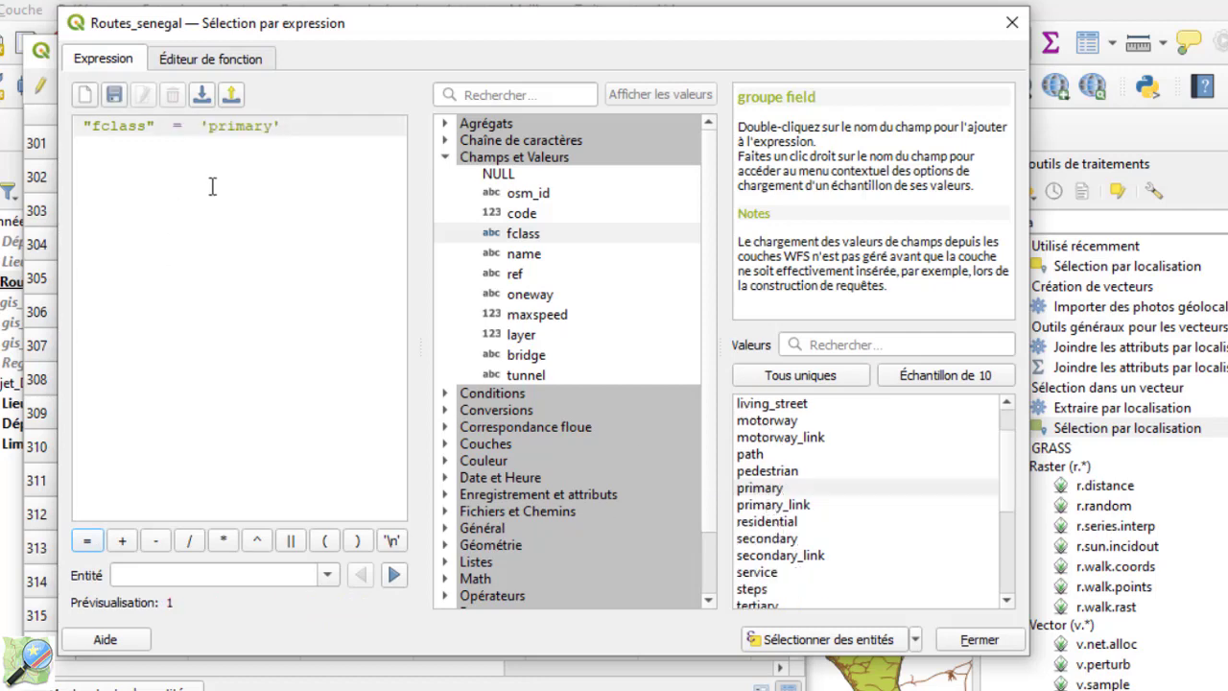
drag(290, 140, 43, 130)
click(326, 146)
click(875, 639)
click(978, 638)
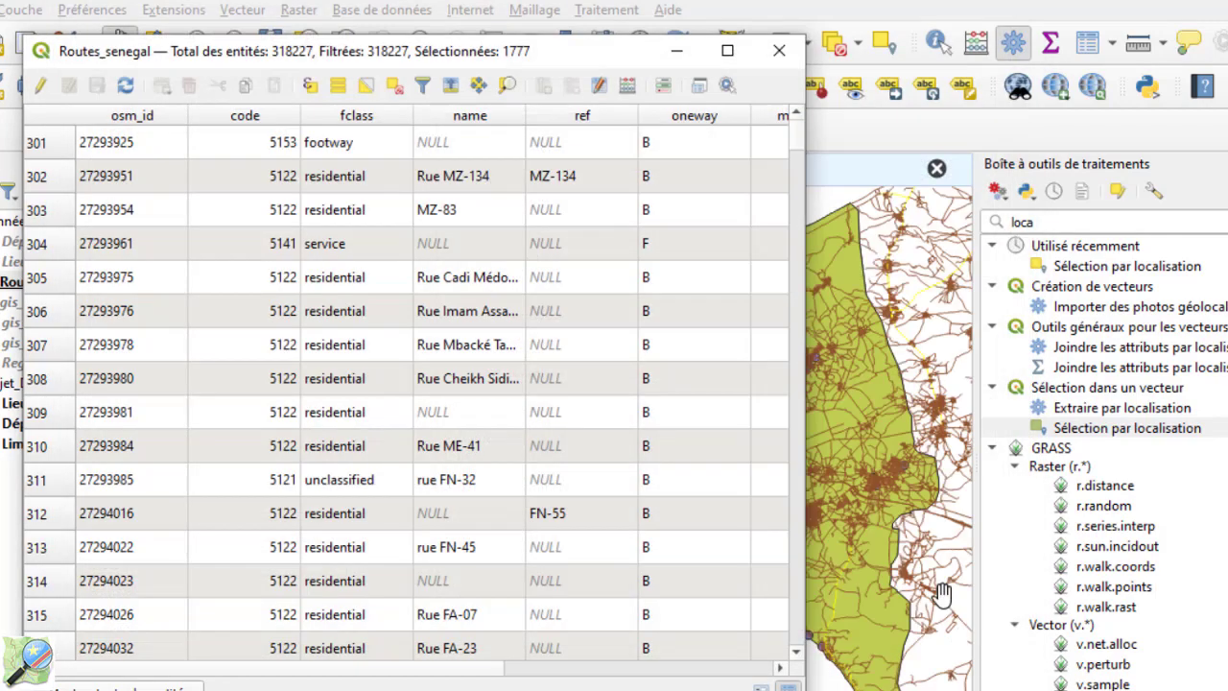
Move the attribute table out of the way and examine the highlighted primary roads on the Dakar map.
click(676, 50)
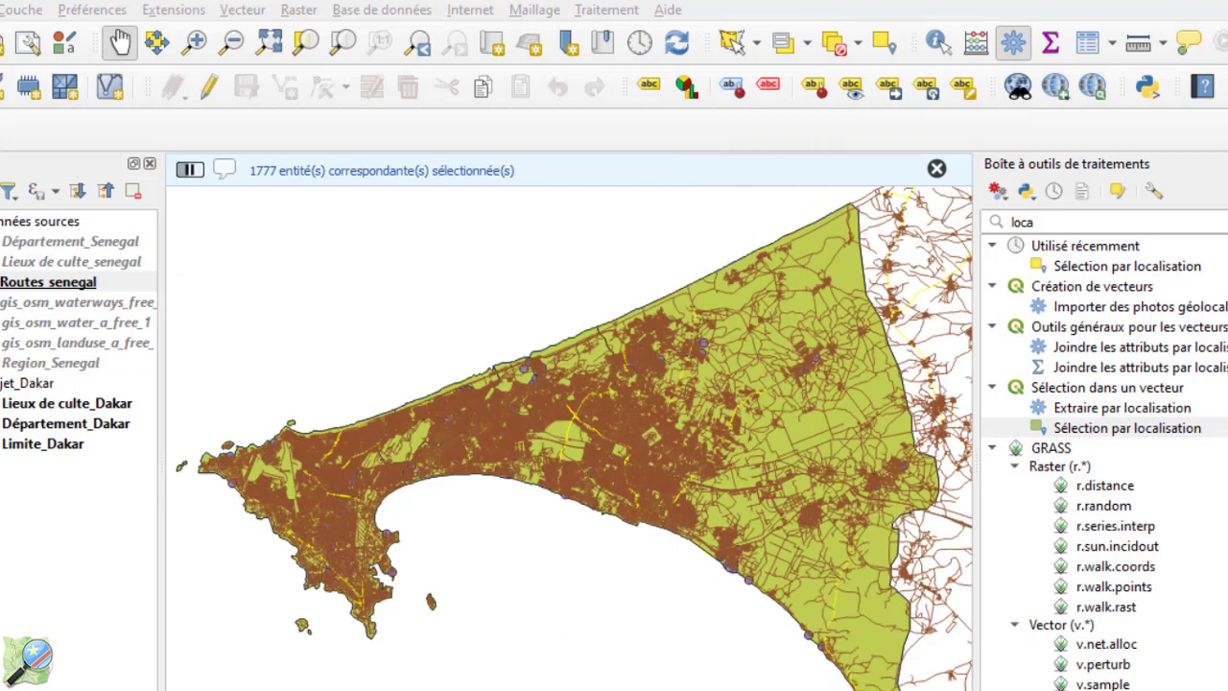
drag(499, 690, 593, 605)
scroll(511, 459, up, 3)
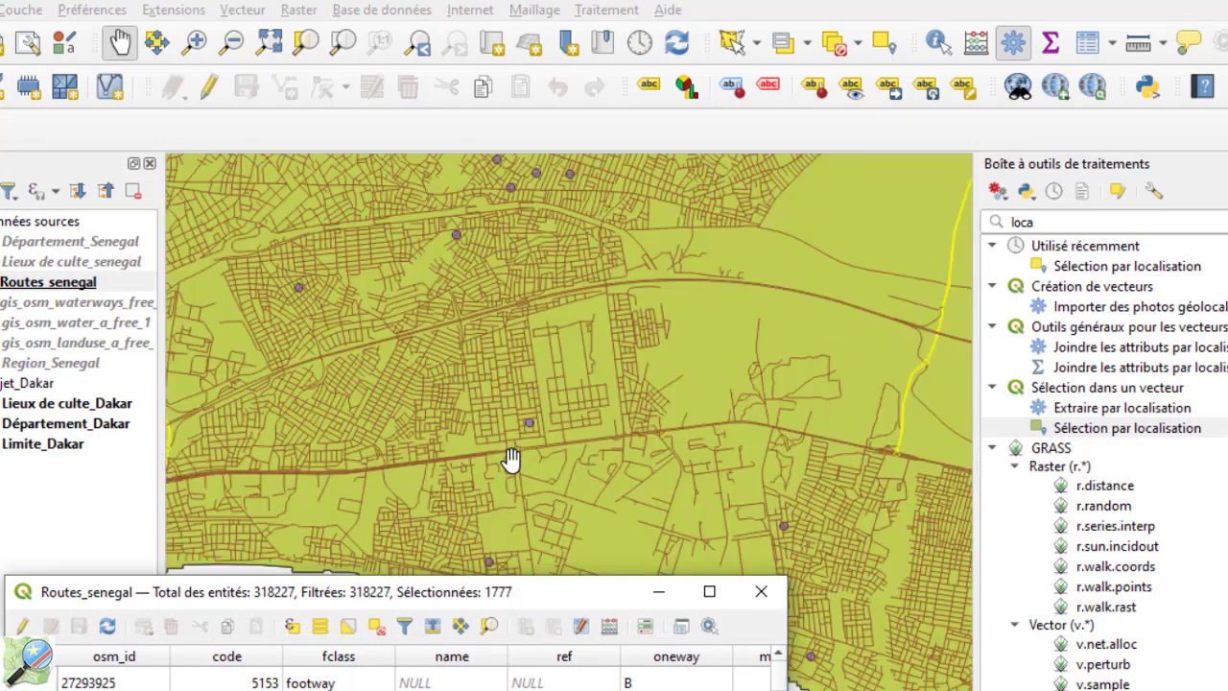
scroll(515, 448, down, 1)
drag(494, 424, 778, 432)
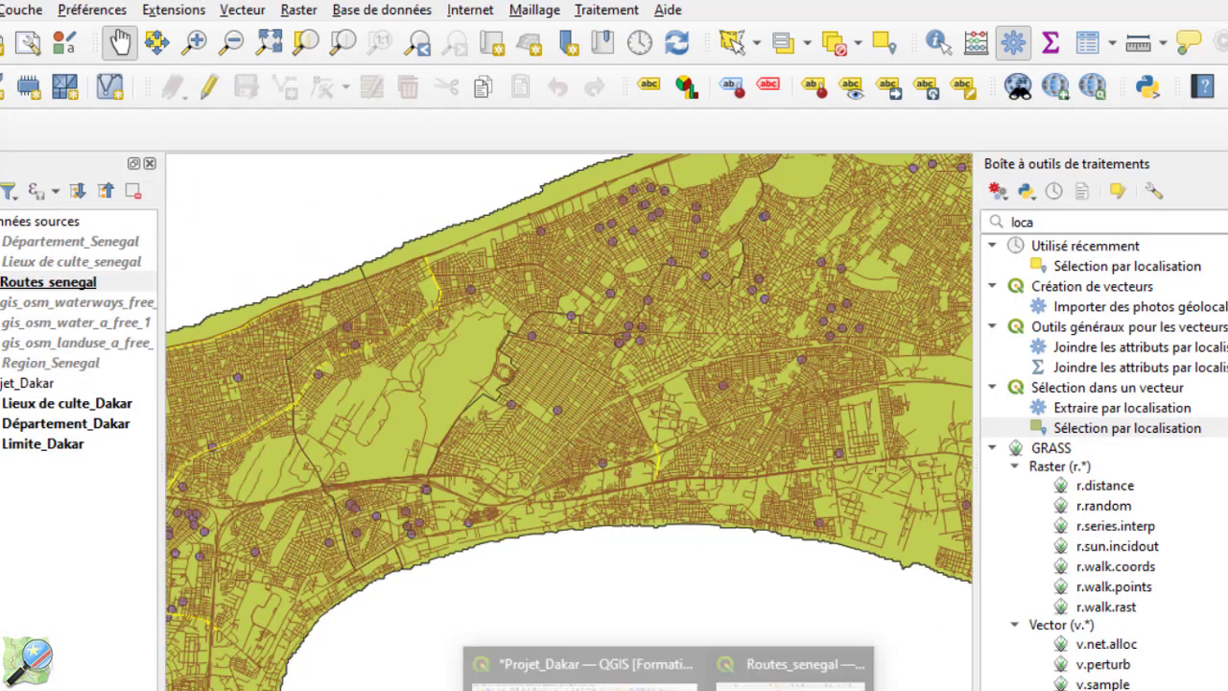
Bring back the Routes_senegal attribute table and clear the selection of primary roads.
click(786, 664)
drag(484, 592, 556, 62)
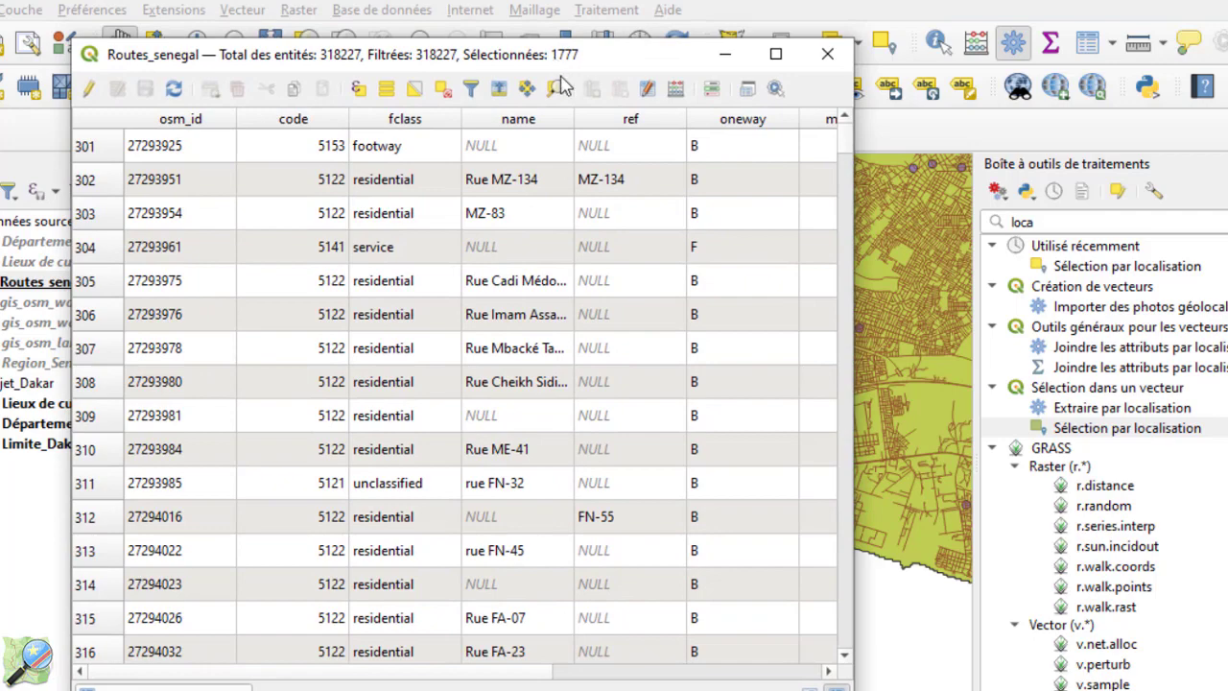
click(358, 90)
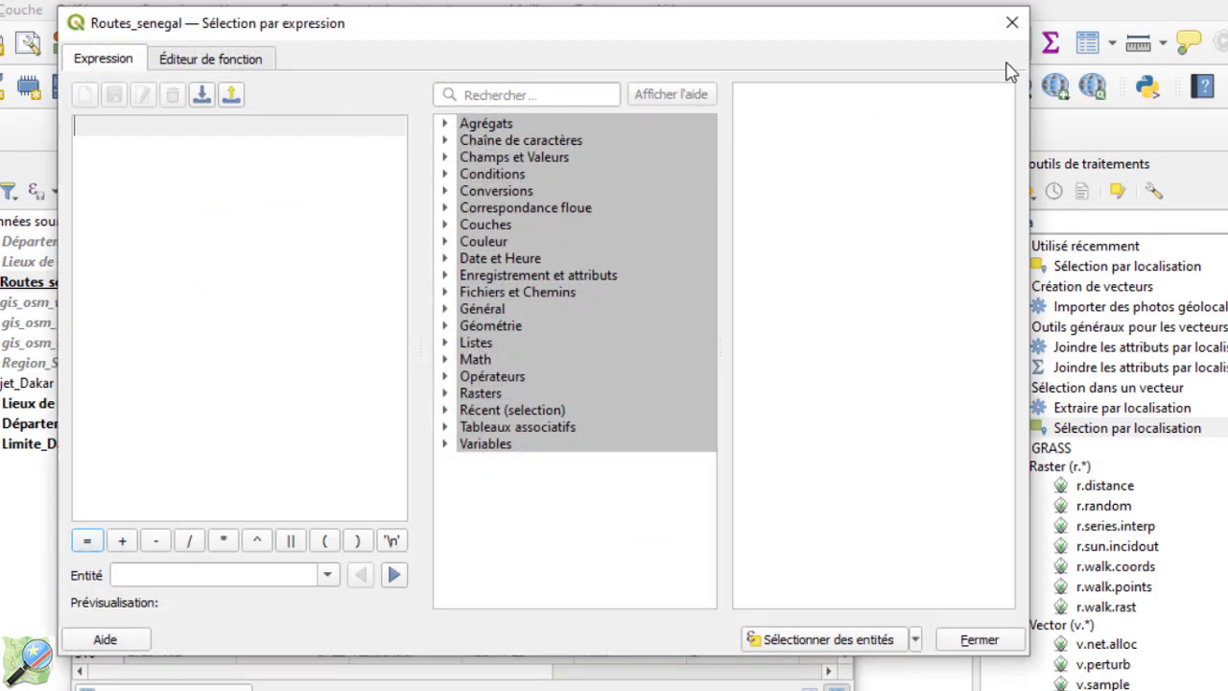
click(1011, 23)
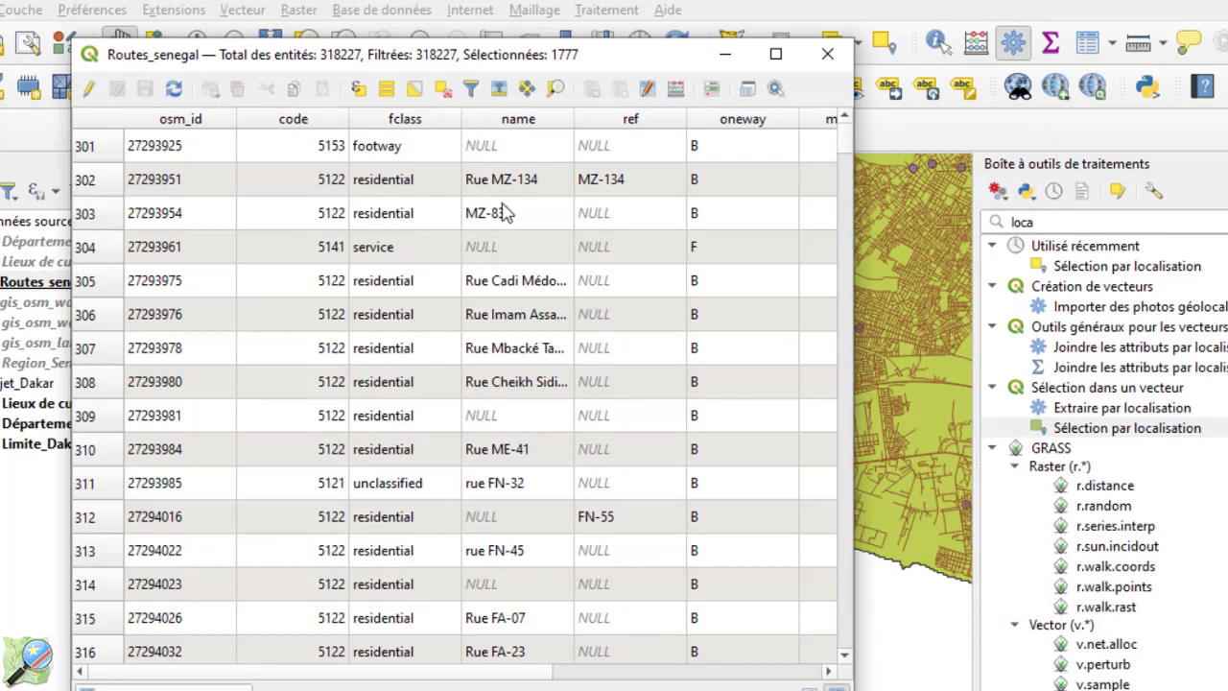
click(443, 90)
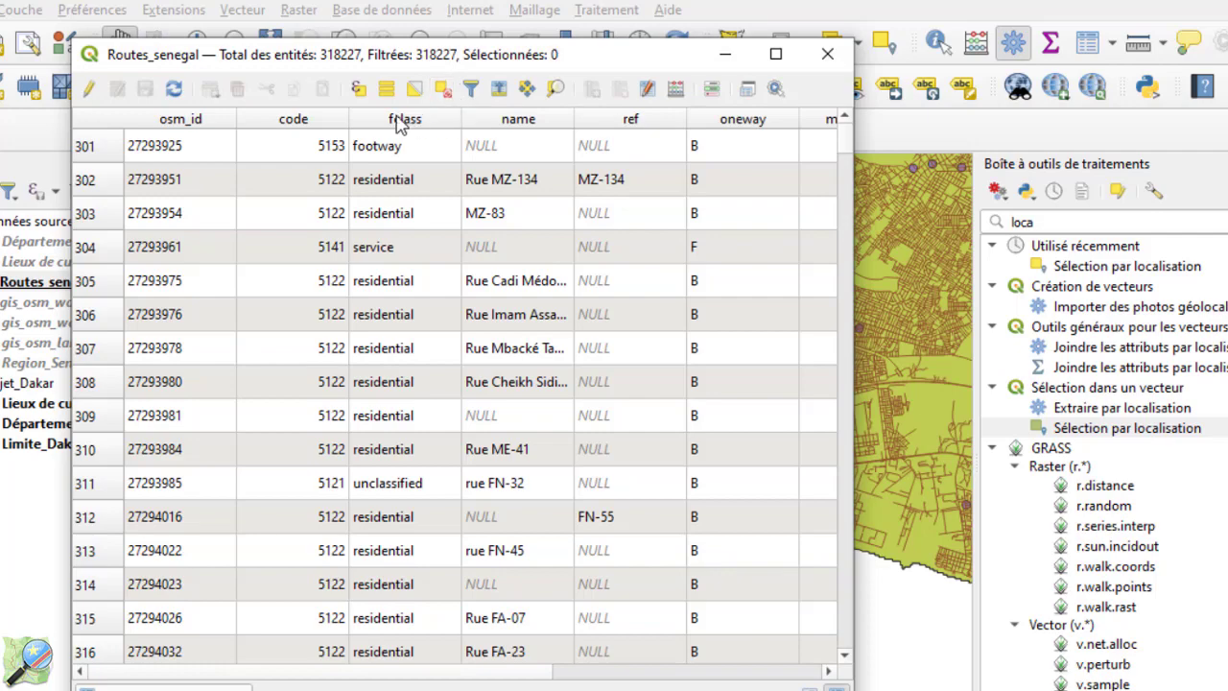
Start a new selection expression for Routes_senegal with "fclass" in ( and list the field's unique values.
click(357, 90)
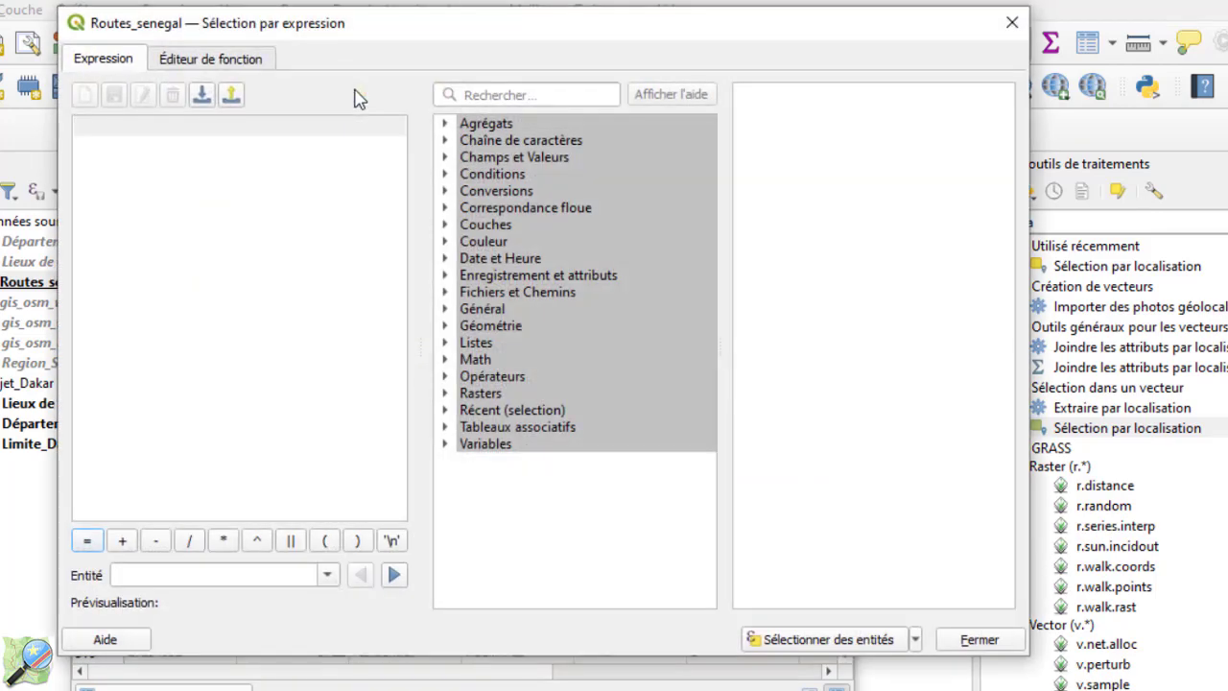
click(445, 158)
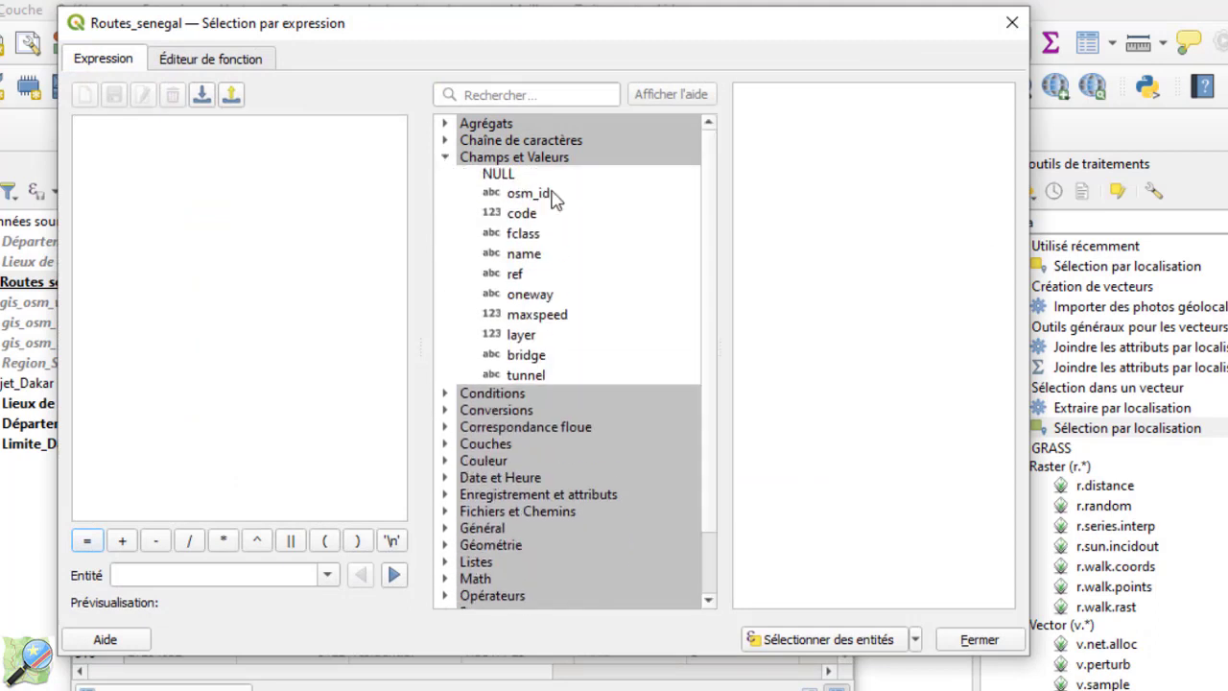
double_click(517, 236)
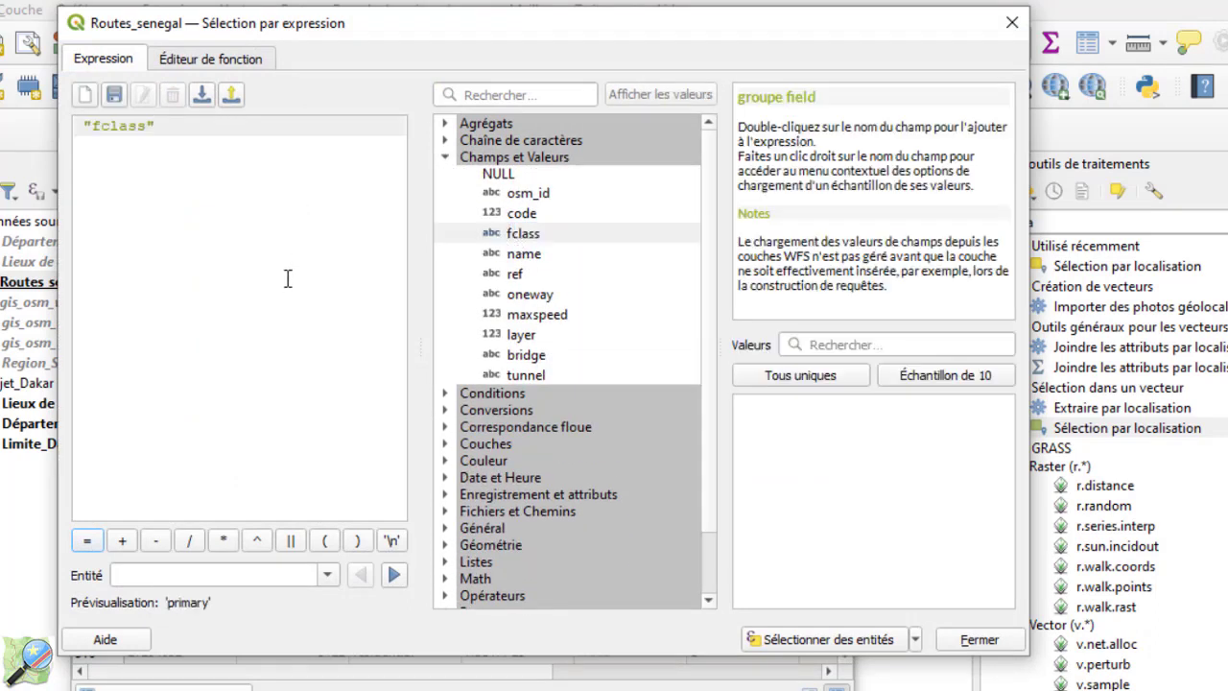
text(in ()
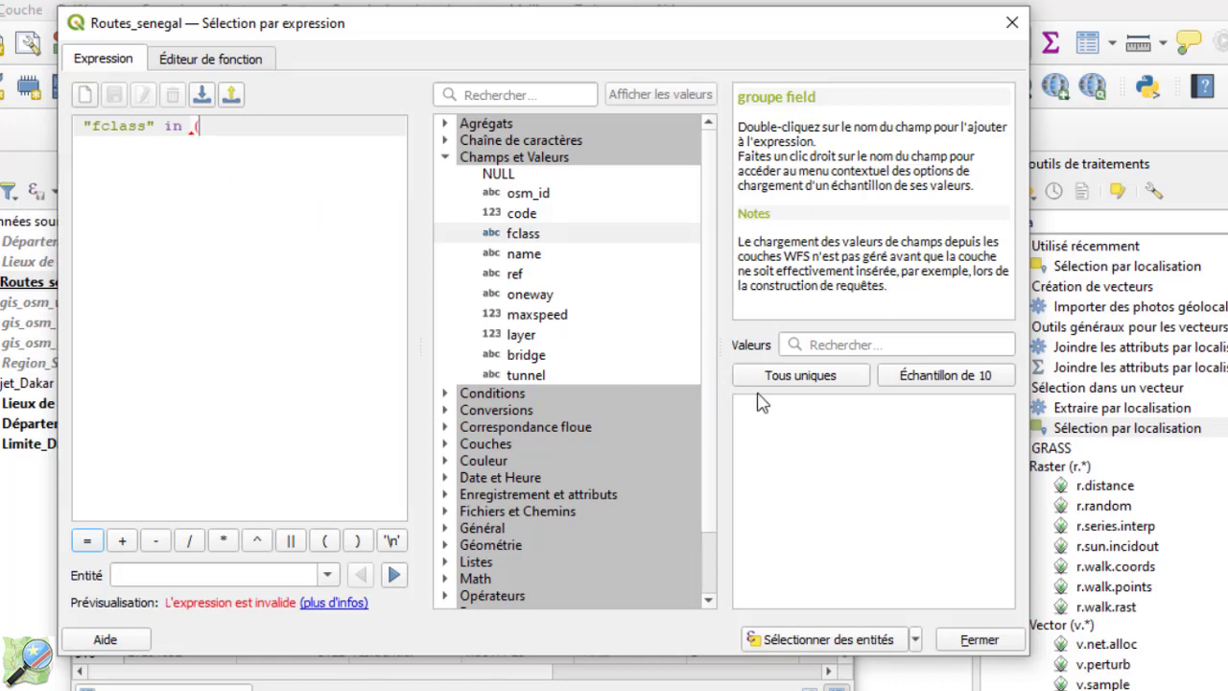
click(798, 382)
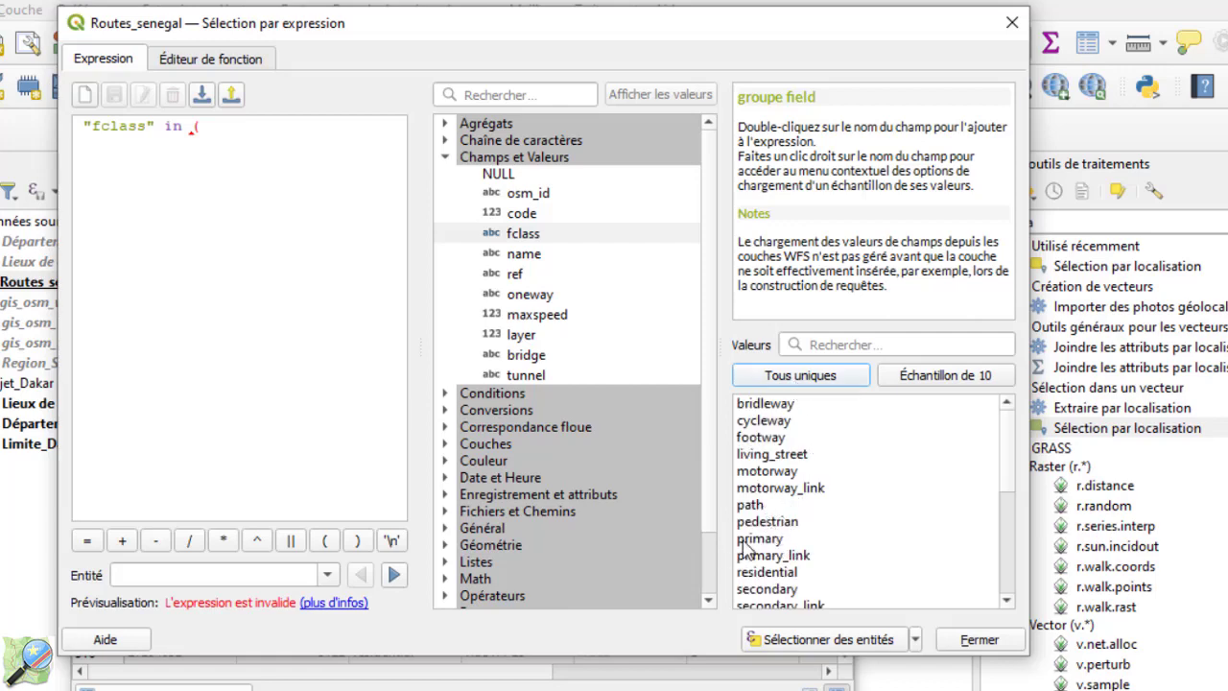
Complete the expression's list with 'primary', 'trunk', 'secondary' and 'tertiary', separated by commas, and close the parenthesis.
double_click(773, 540)
scroll(770, 545, down, 4)
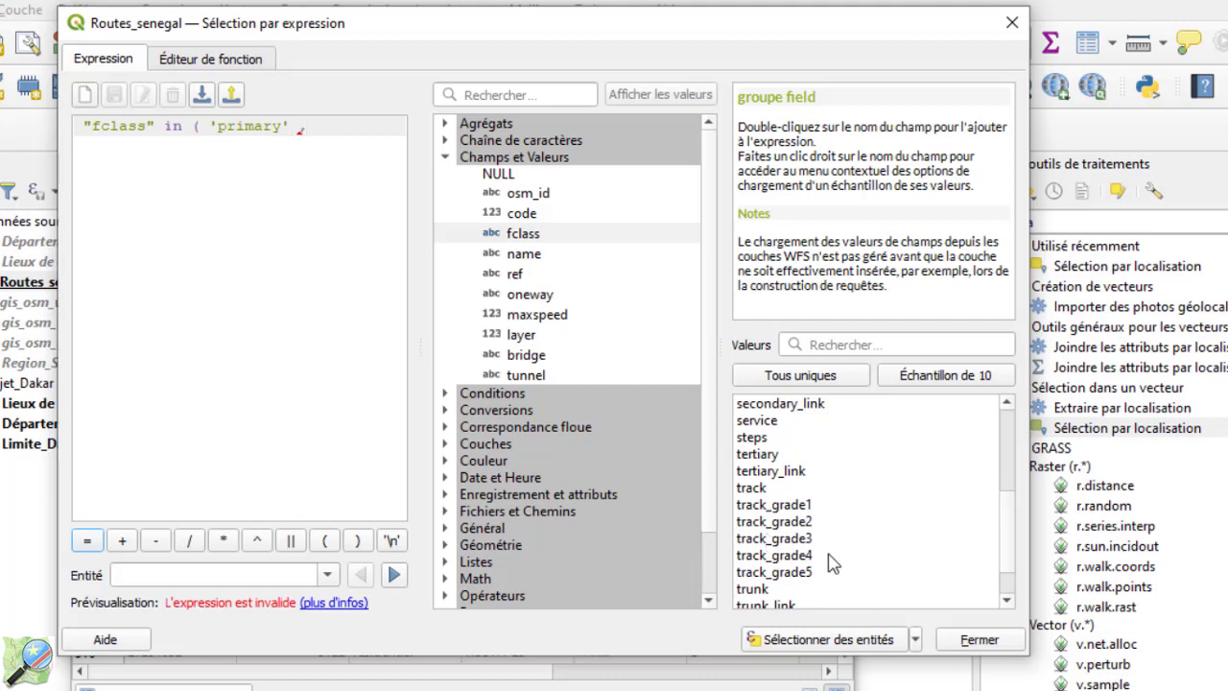
text(,)
double_click(760, 590)
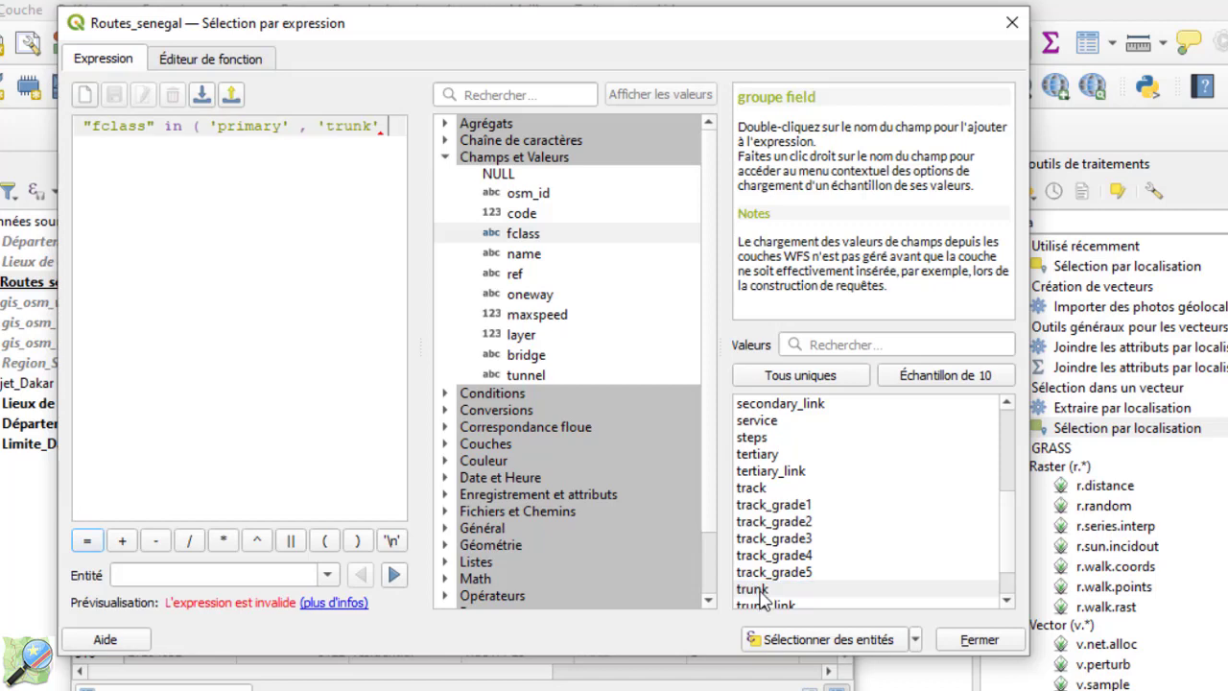
text(,)
scroll(804, 527, down, 1)
scroll(775, 566, up, 5)
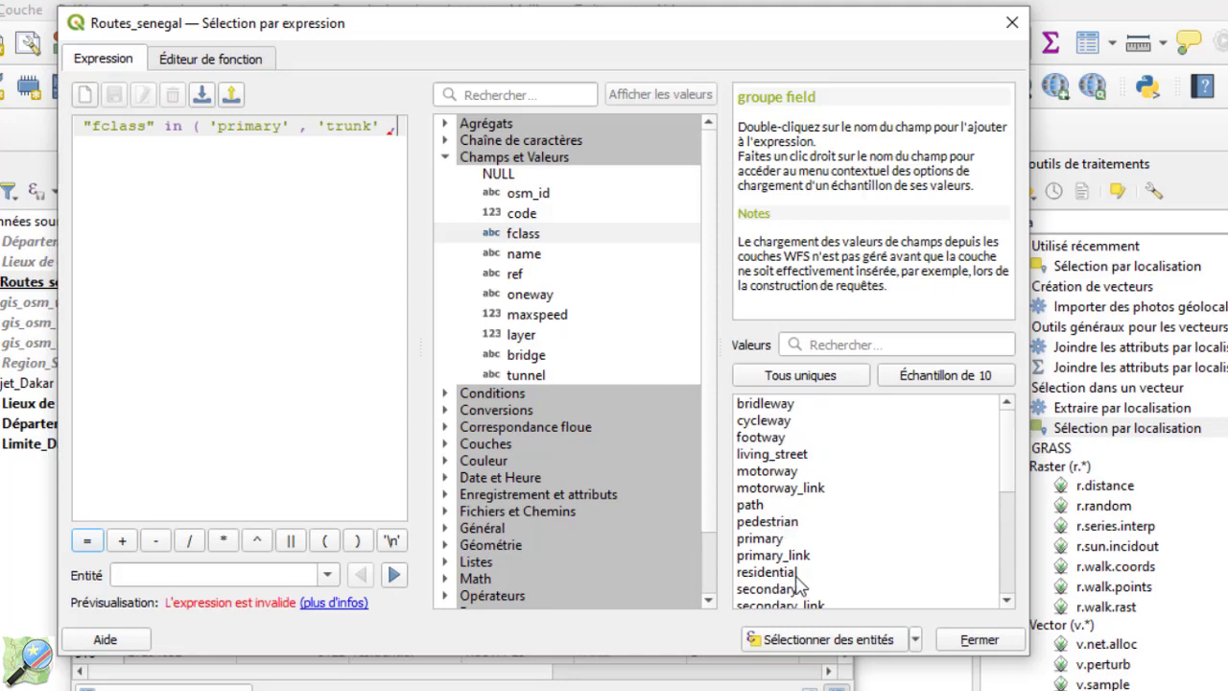
double_click(782, 589)
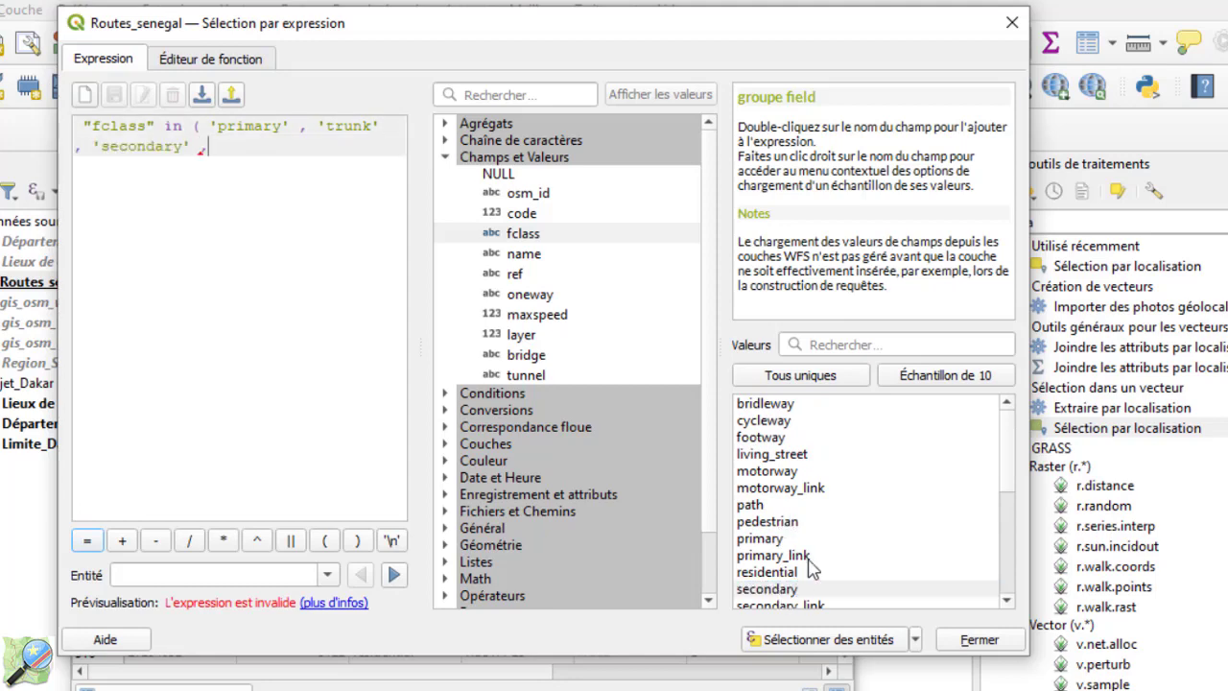
scroll(796, 518, down, 2)
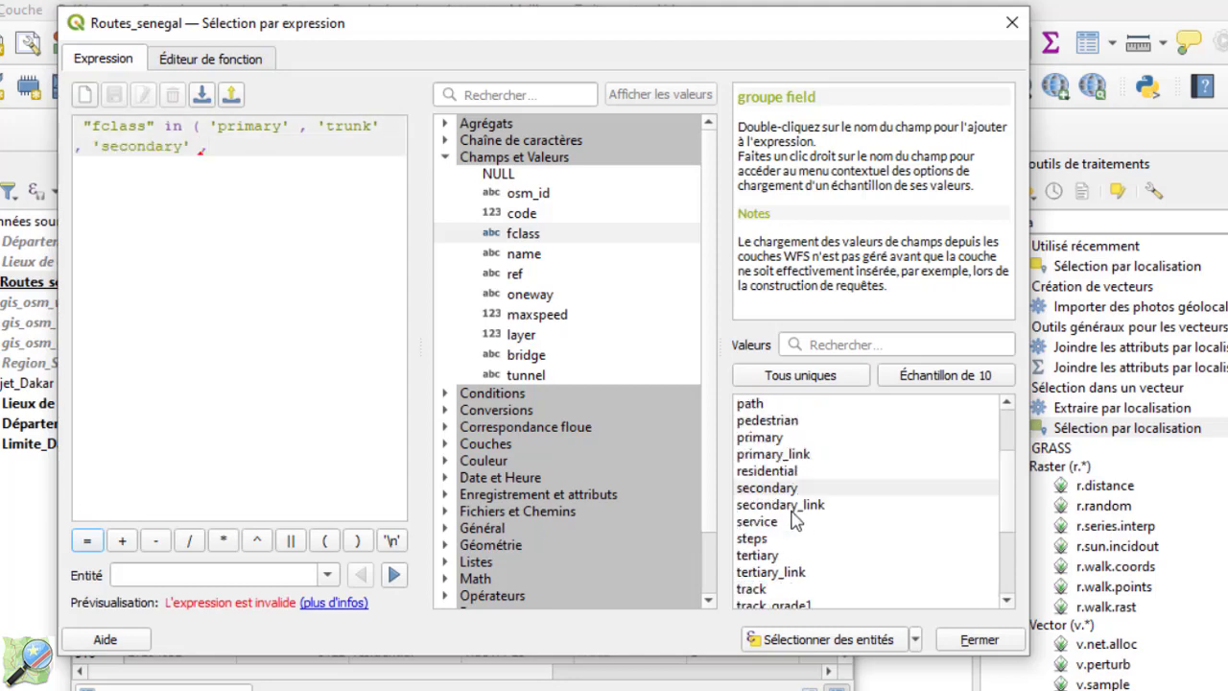
double_click(778, 559)
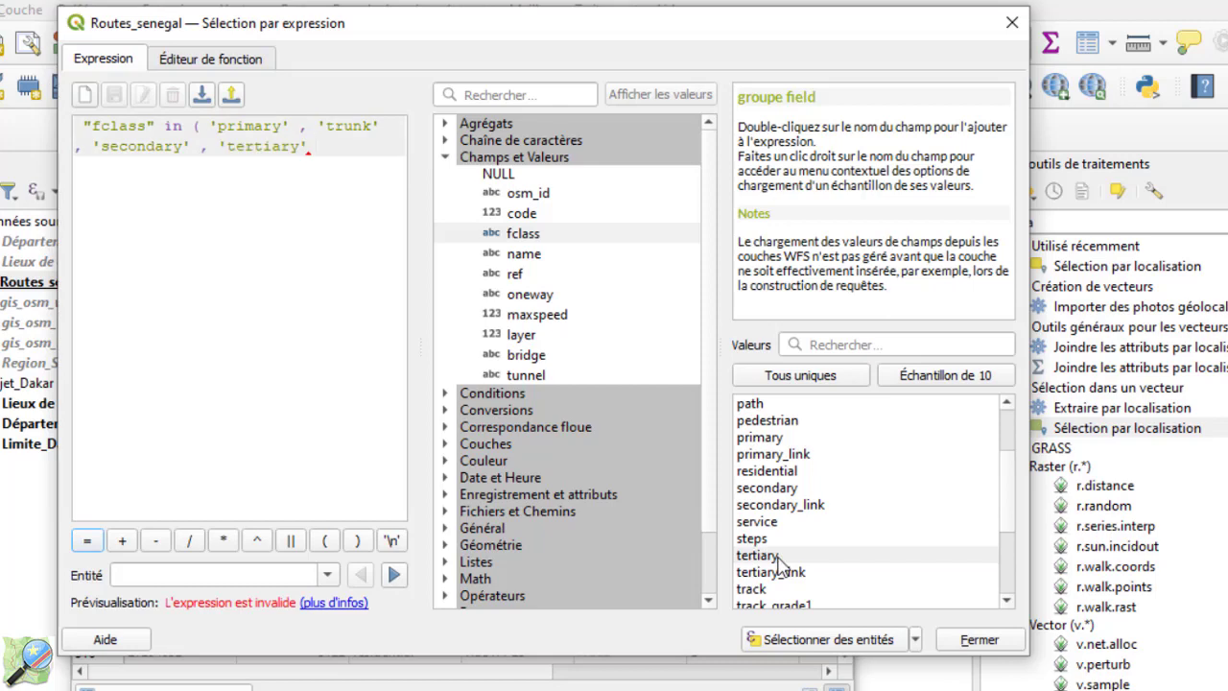
key(BackSpace)
text())
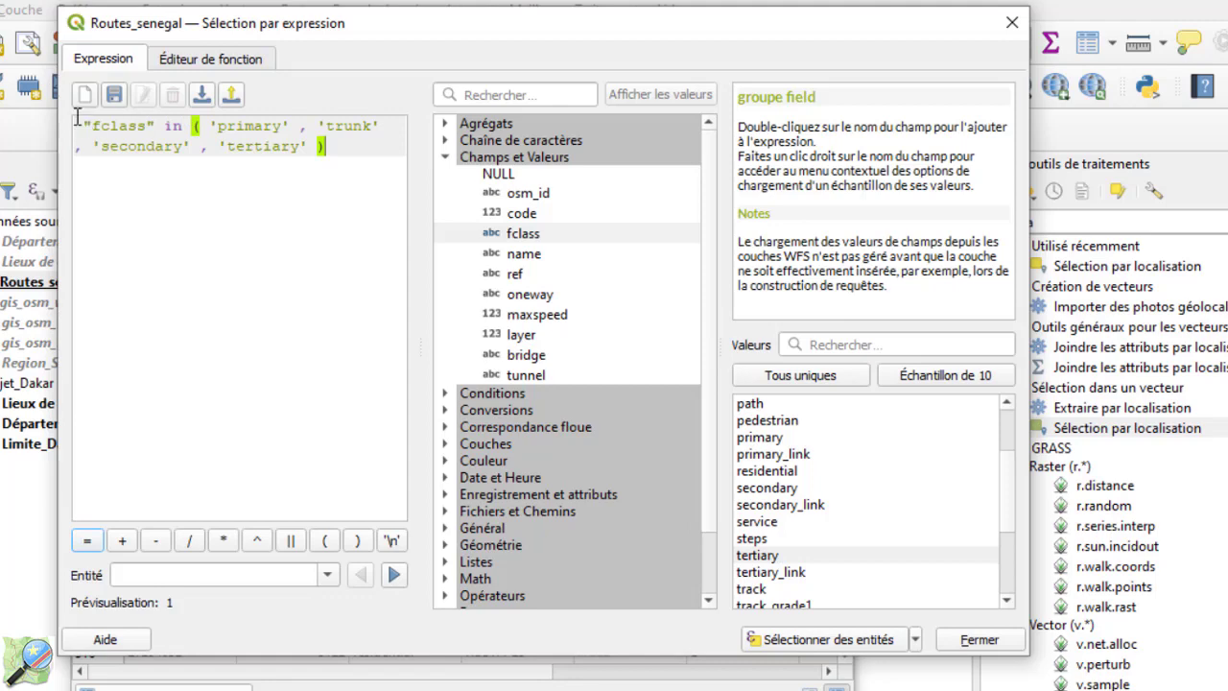
Select the roads matching the four-class expression, then close the expression dialog and the attribute table.
drag(76, 120, 338, 153)
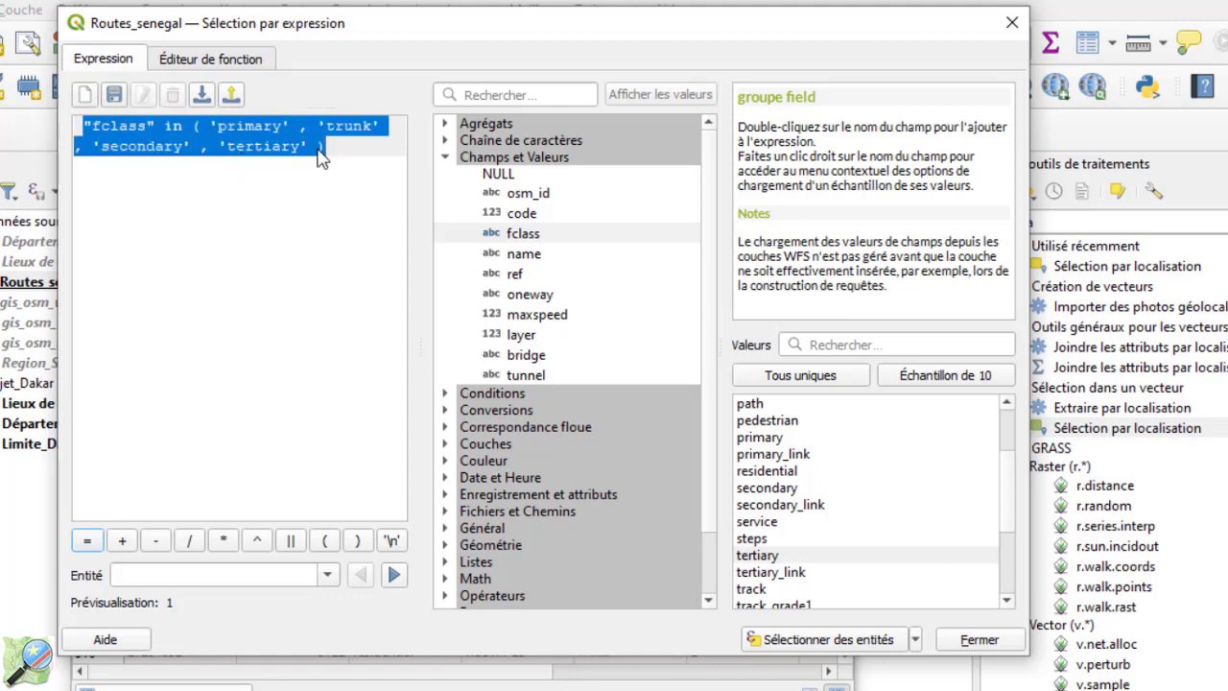
click(827, 641)
click(980, 641)
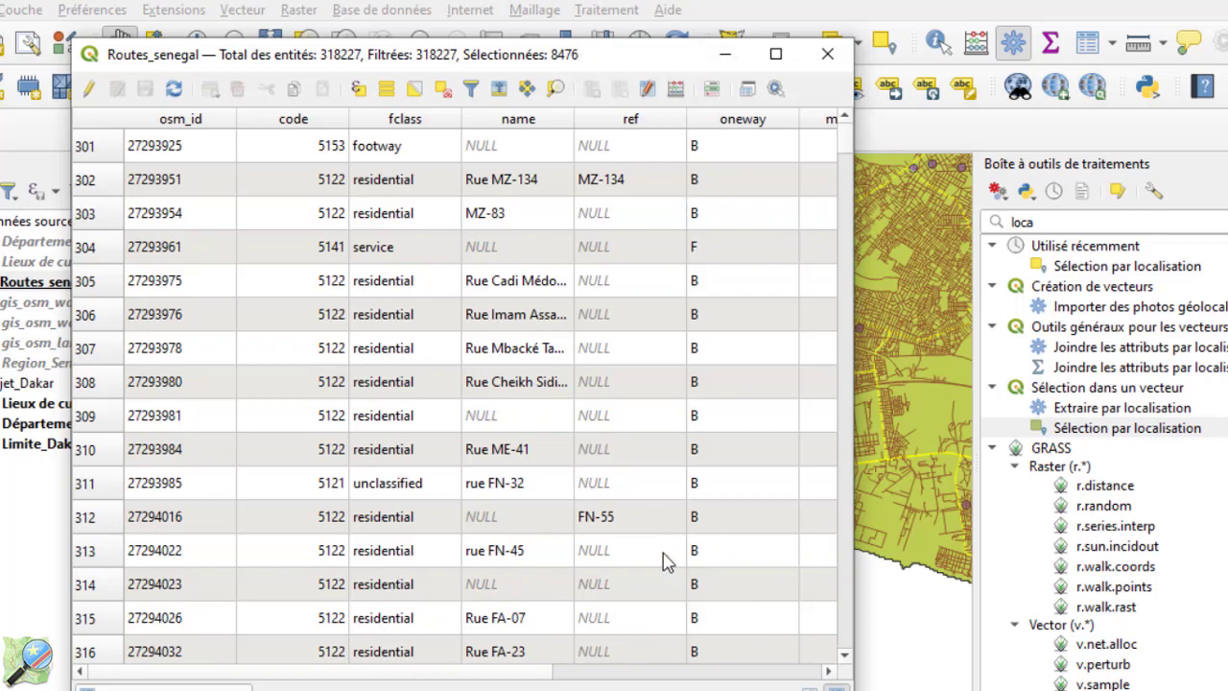
click(827, 53)
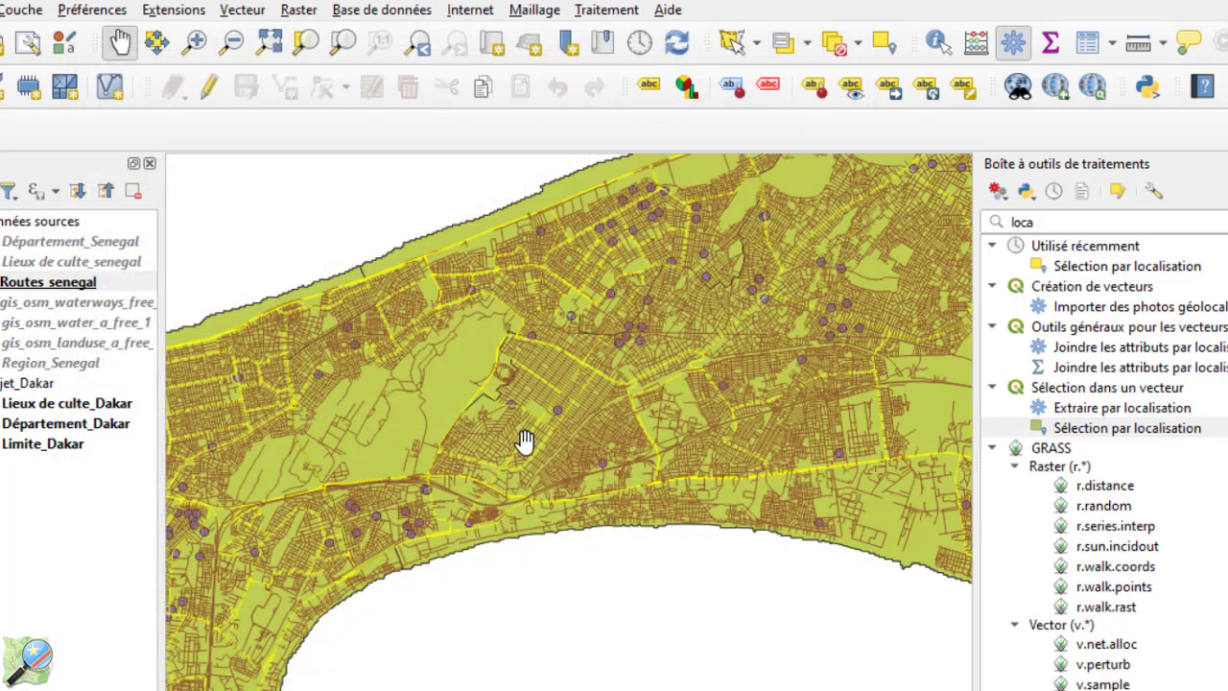
Examine the selected Routes_senegal roads on the map across the Dakar peninsula and the region's eastern boundary.
scroll(552, 422, down, 1)
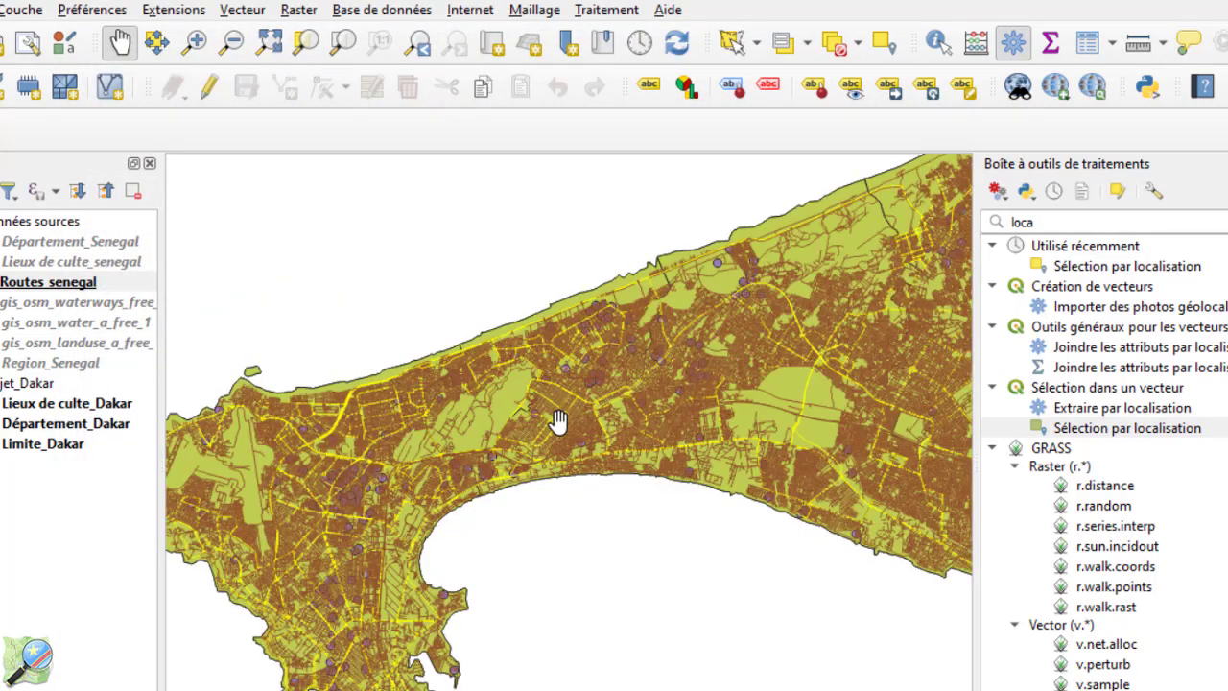
scroll(559, 408, down, 1)
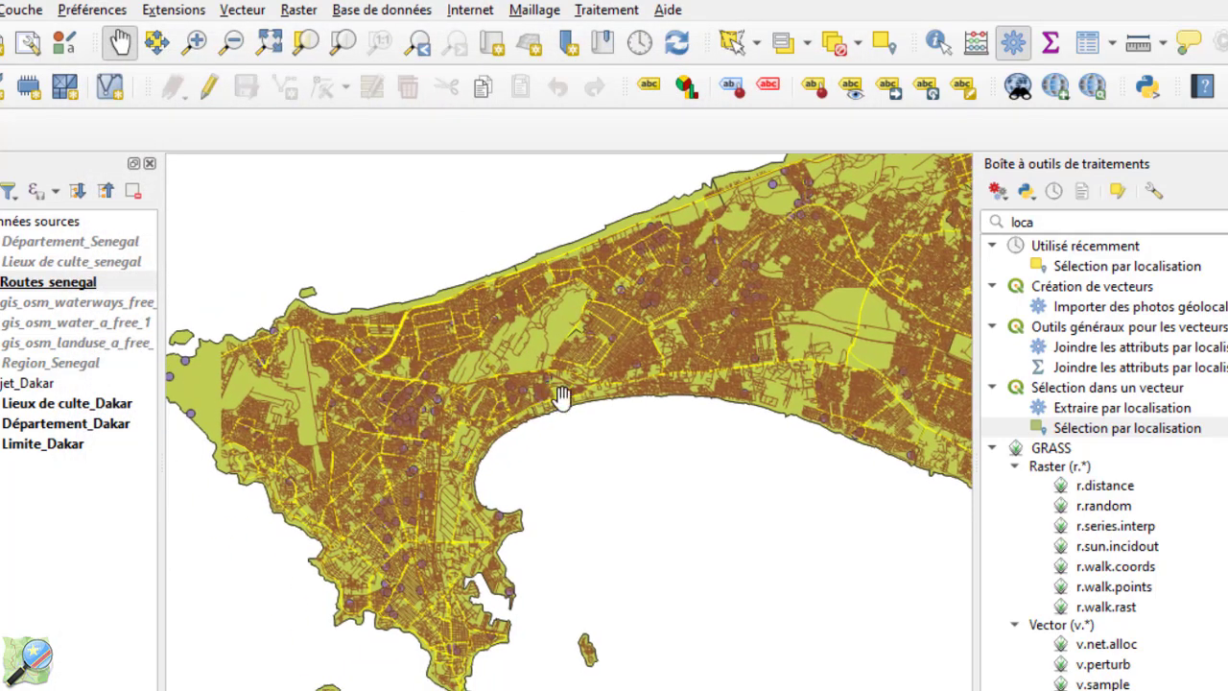
scroll(624, 398, down, 1)
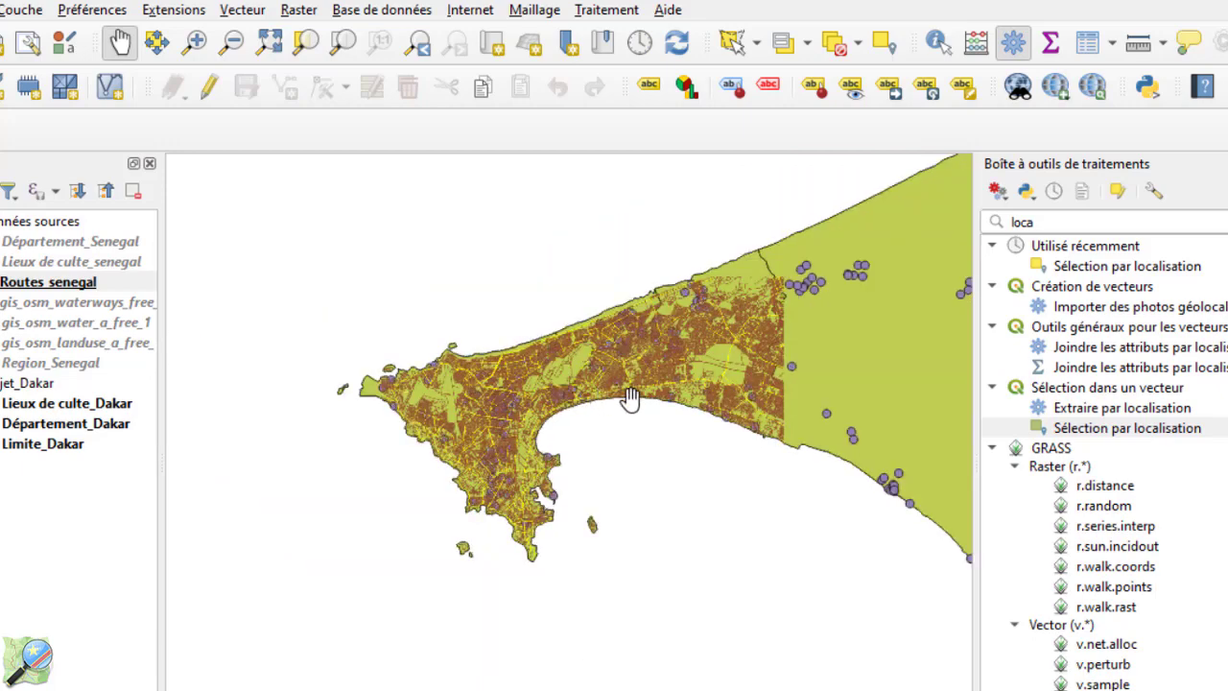
scroll(767, 393, up, 3)
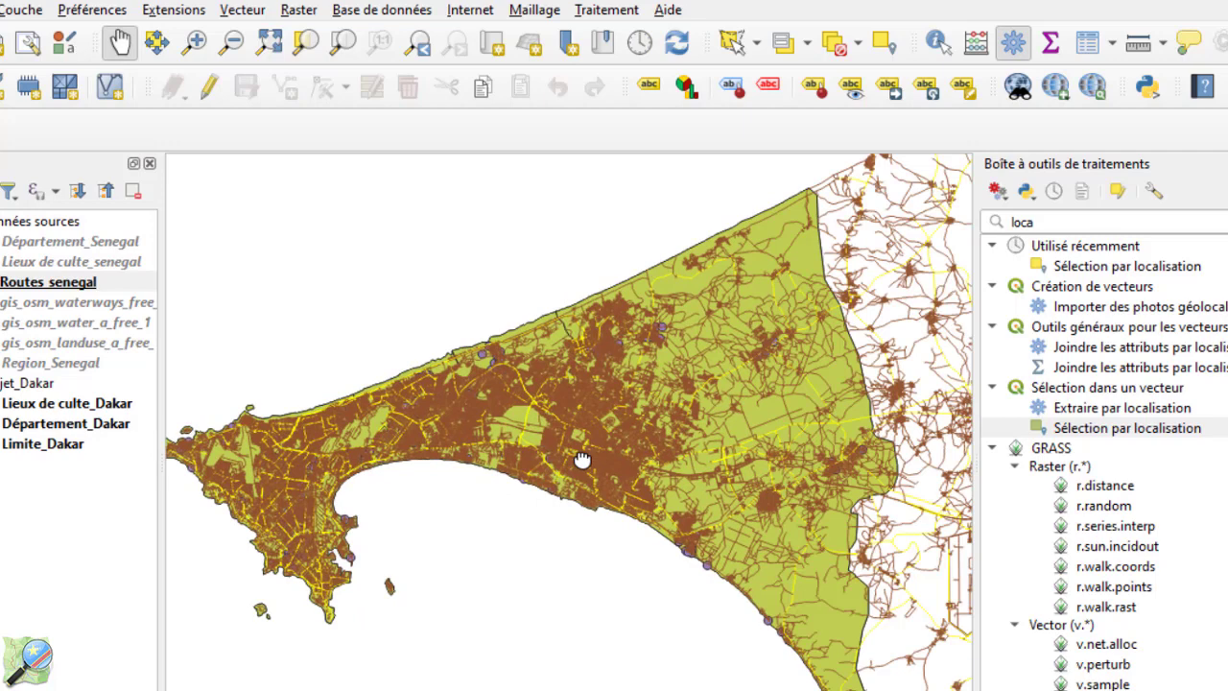
drag(840, 427, 348, 493)
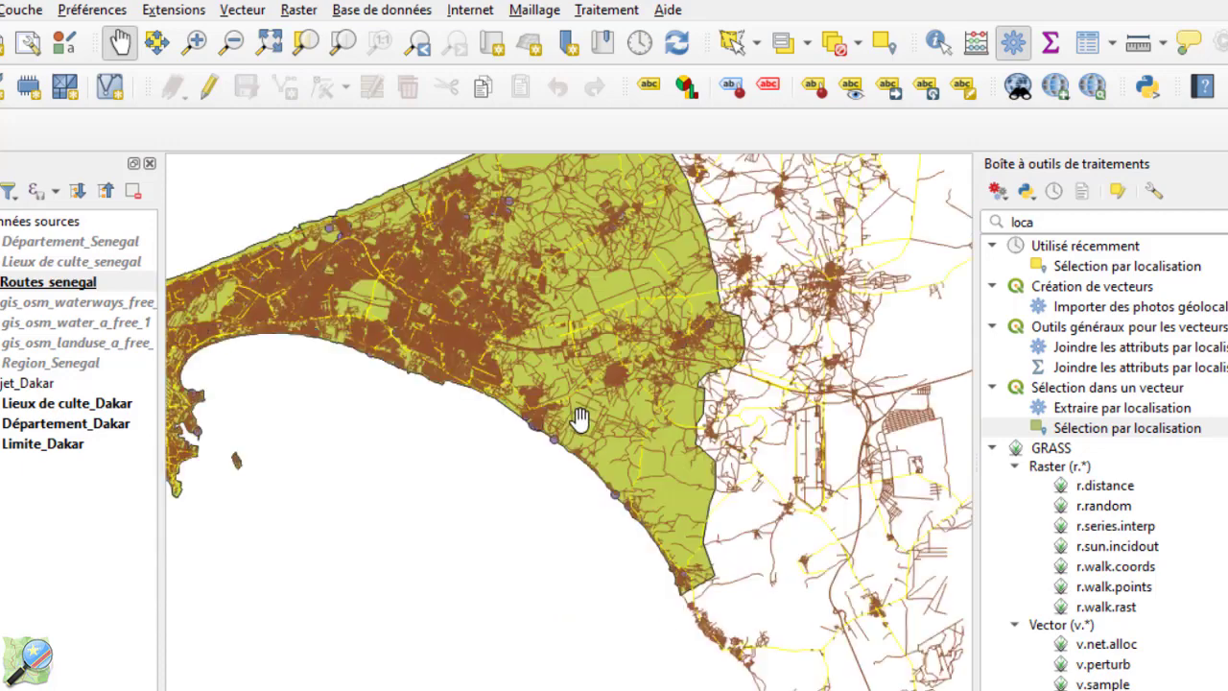
drag(579, 418, 795, 531)
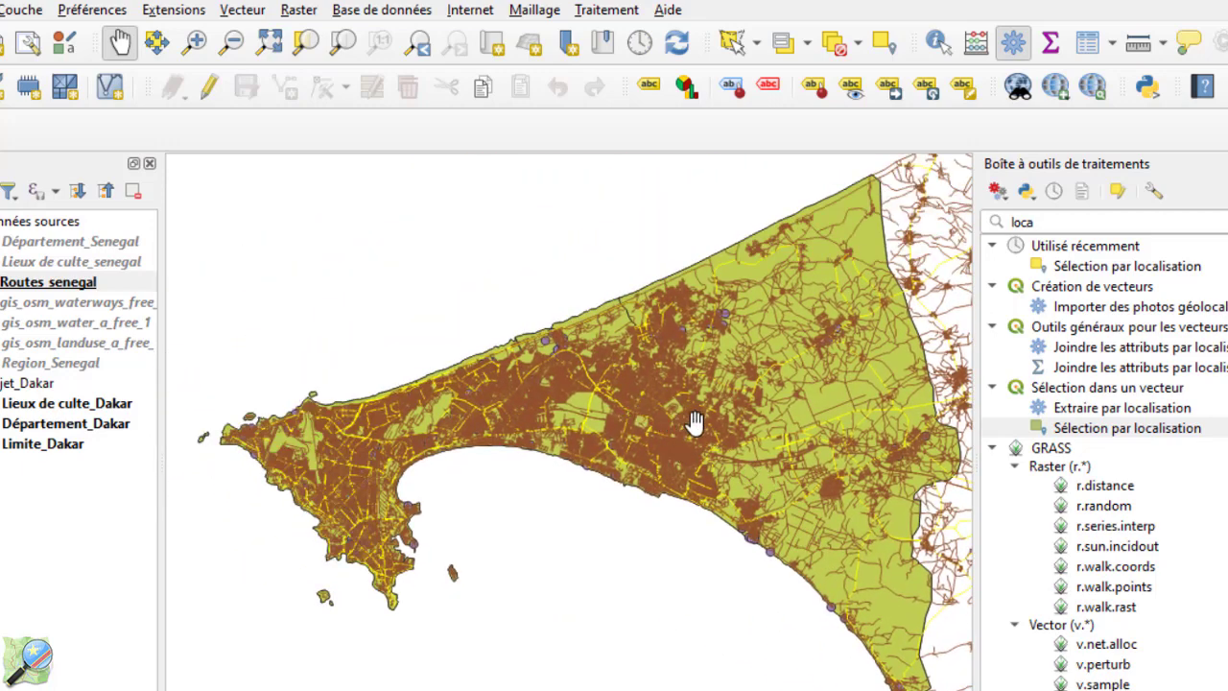